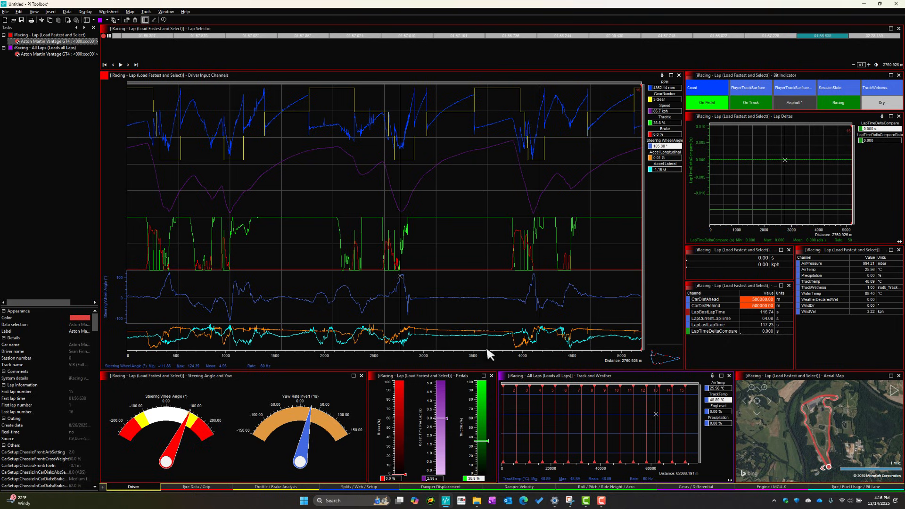
- Open the Damper Displacement worksheet and show segments/splits on its Damper Displacement trace display
{"action": "left_click", "coordinate": [440, 487]}
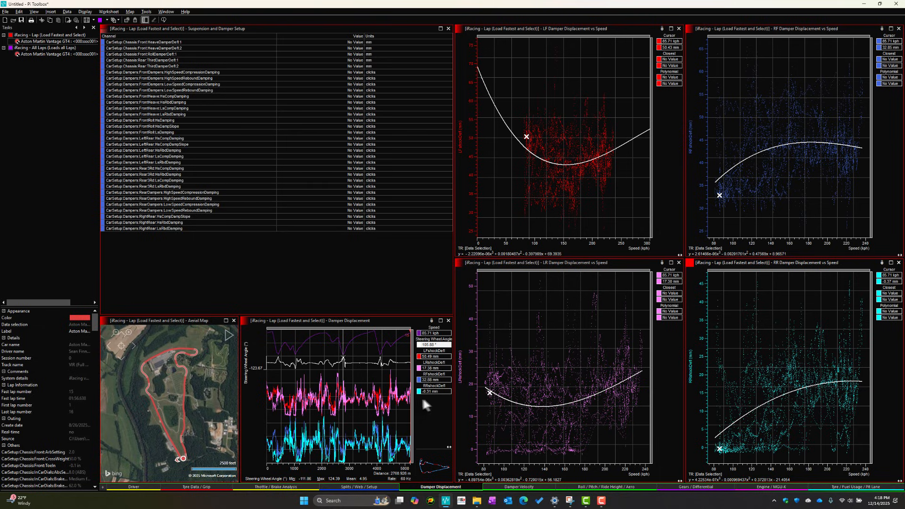
{"action": "left_click", "coordinate": [398, 322]}
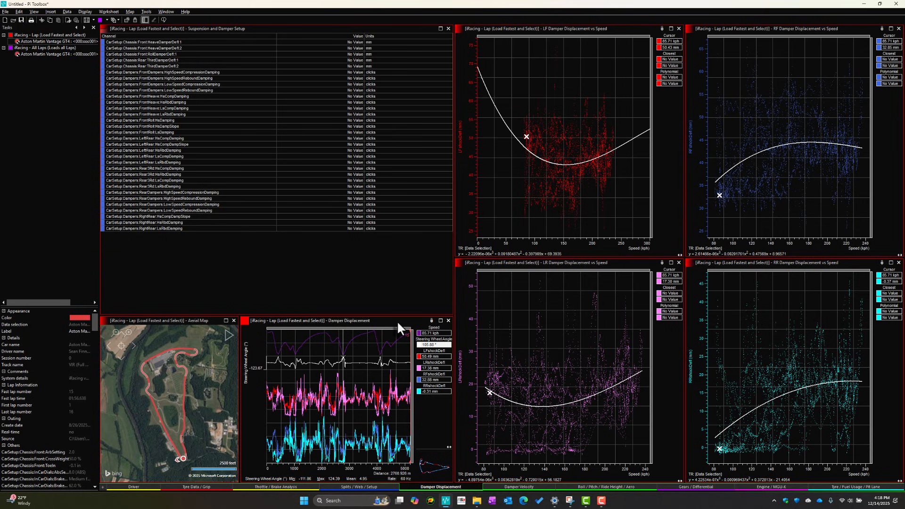
{"action": "right_click", "coordinate": [257, 338]}
{"action": "mouse_move", "coordinate": [317, 384]}
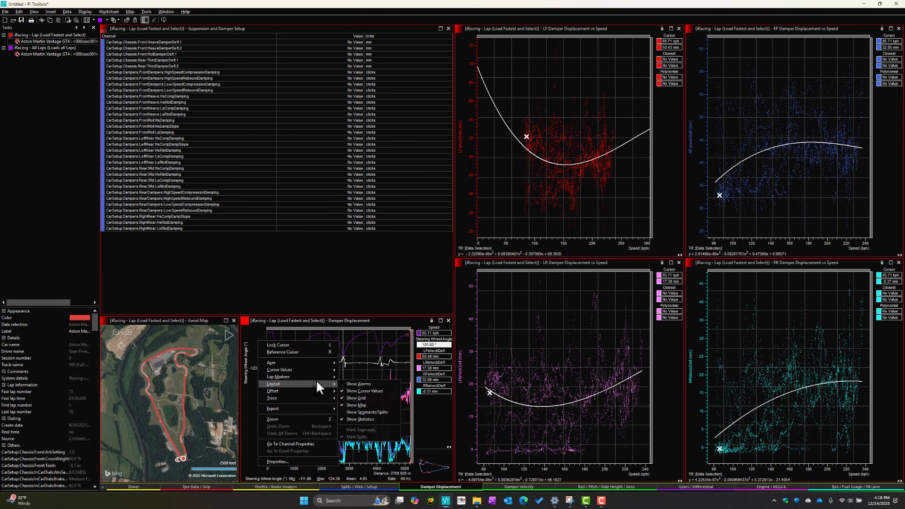
{"action": "left_click", "coordinate": [378, 411]}
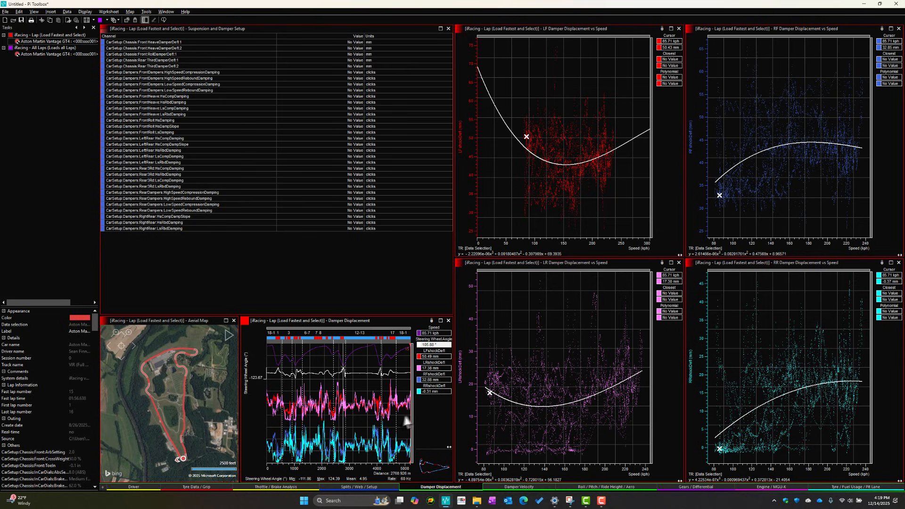
- Examine the left rear shock deflection trace at its low point around turn 3, moving the cursor through the corner
{"action": "left_click", "coordinate": [286, 417]}
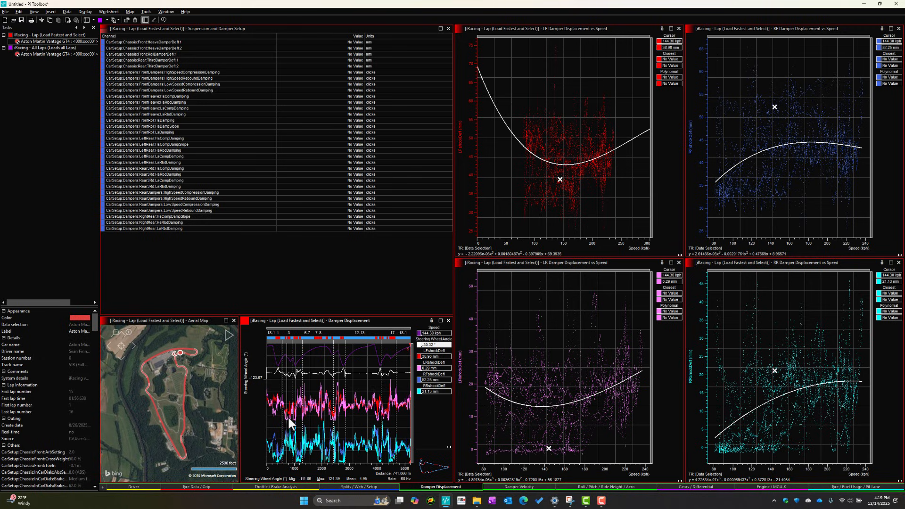
{"action": "scroll", "coordinate": [288, 415], "scroll_direction": "up", "scroll_amount": 3}
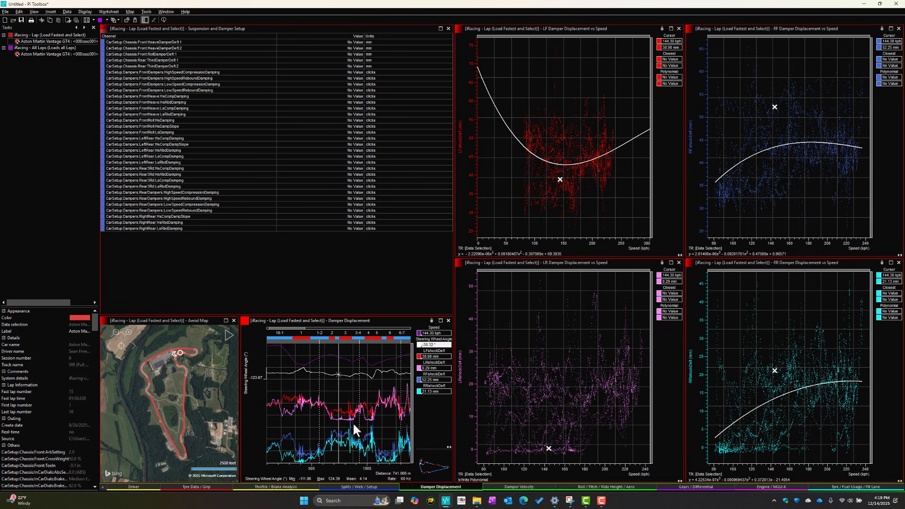
{"action": "scroll", "coordinate": [353, 422], "scroll_direction": "up", "scroll_amount": 2}
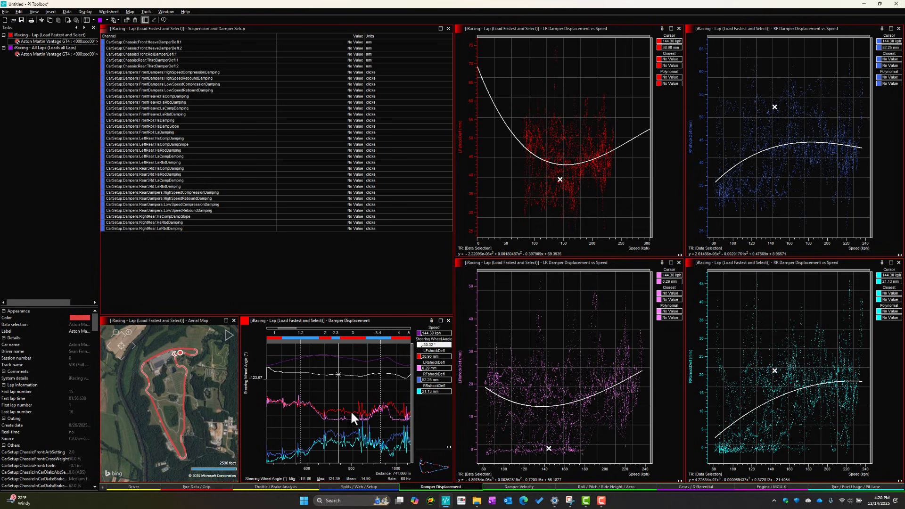
{"action": "mouse_move", "coordinate": [350, 413]}
{"action": "left_mouse_down"}
{"action": "mouse_move", "coordinate": [357, 418]}
{"action": "mouse_move", "coordinate": [330, 417]}
{"action": "mouse_move", "coordinate": [362, 417]}
{"action": "mouse_move", "coordinate": [326, 414]}
{"action": "mouse_move", "coordinate": [345, 415]}
{"action": "left_mouse_up"}
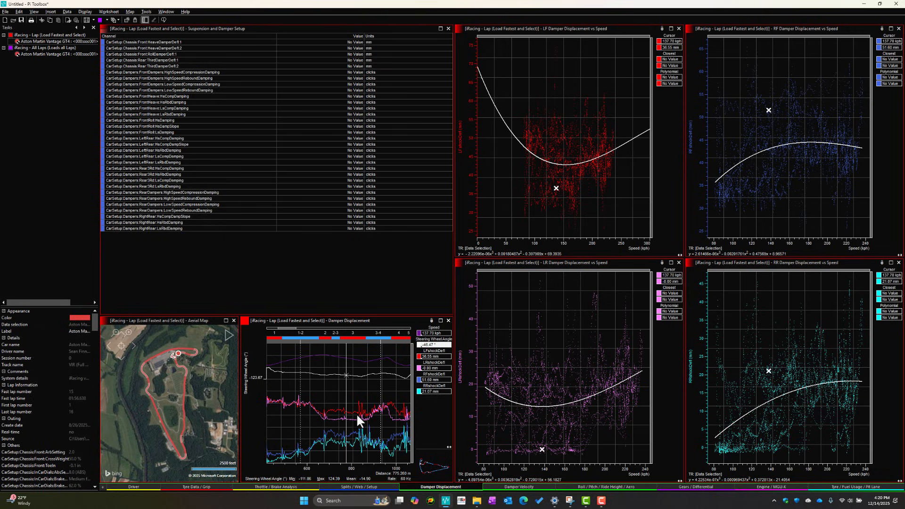
{"action": "left_click", "coordinate": [357, 416]}
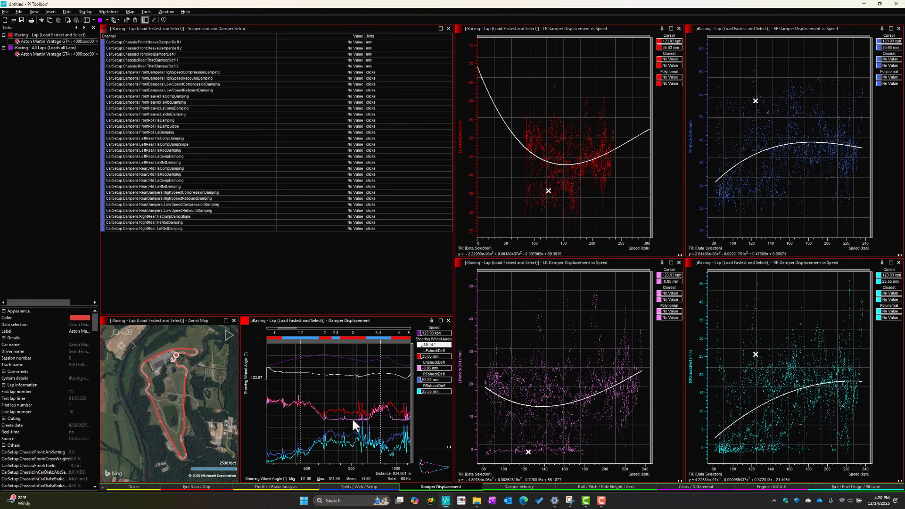
{"action": "left_click", "coordinate": [352, 419]}
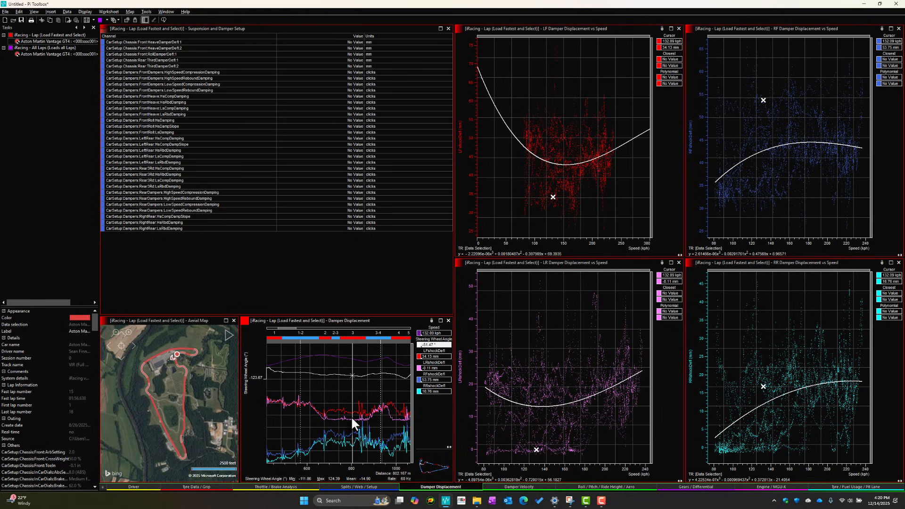
{"action": "scroll", "coordinate": [354, 417], "scroll_direction": "down", "scroll_amount": 2}
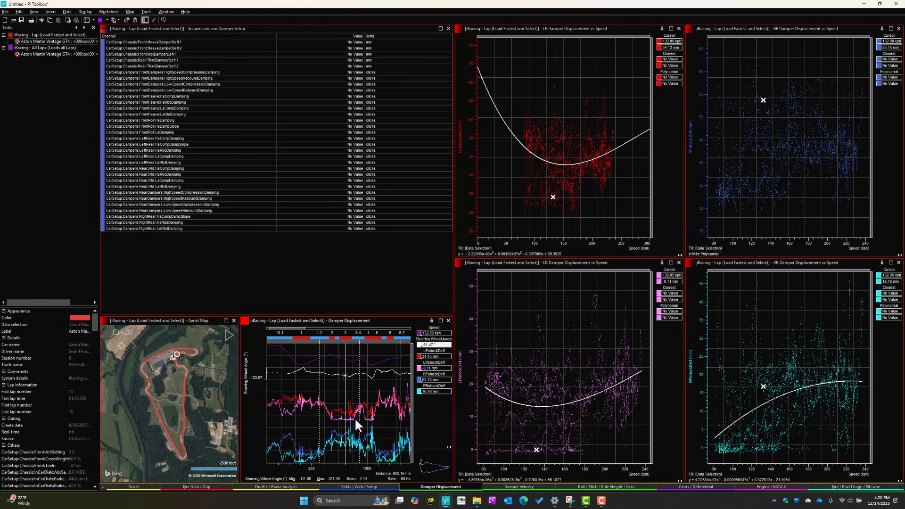
{"action": "scroll", "coordinate": [354, 416], "scroll_direction": "down", "scroll_amount": 2}
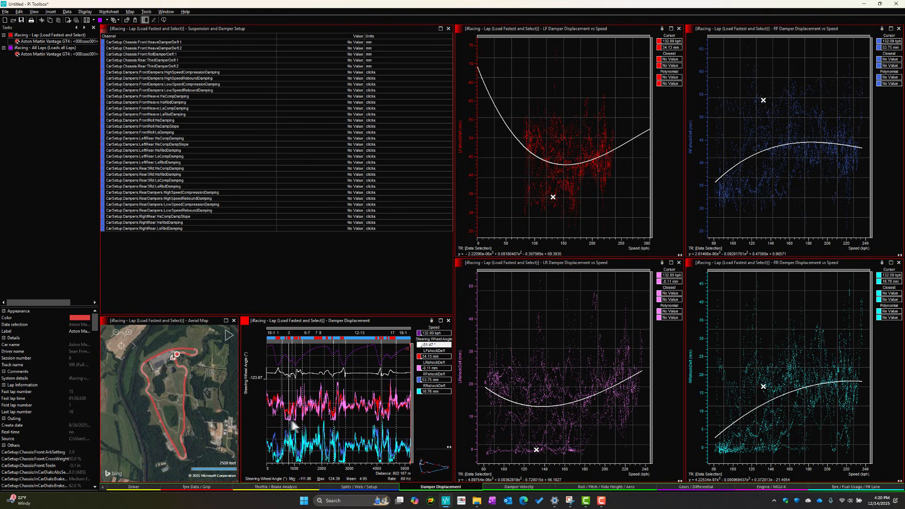
- Compare the low left rear shock deflection just past 4000 m with the one at turn 3, ending zoomed in on turn 3
{"action": "left_click", "coordinate": [377, 421]}
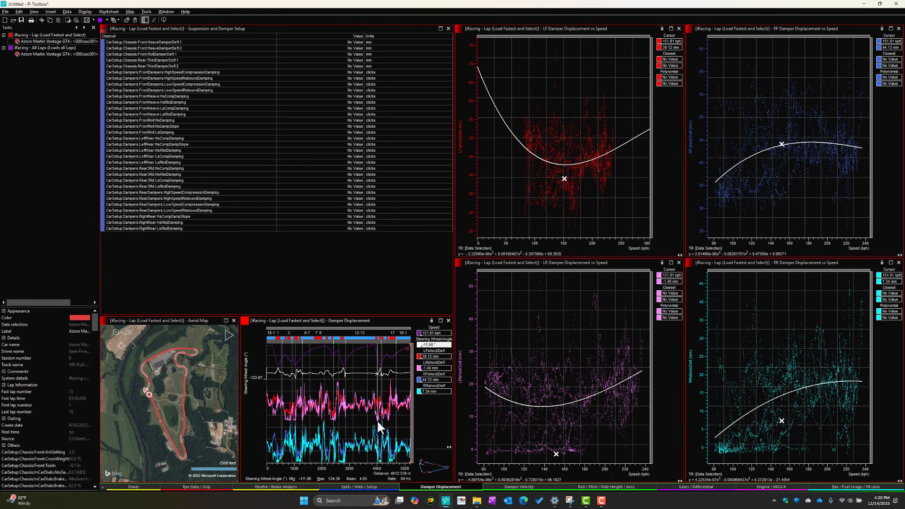
{"action": "left_click", "coordinate": [288, 421]}
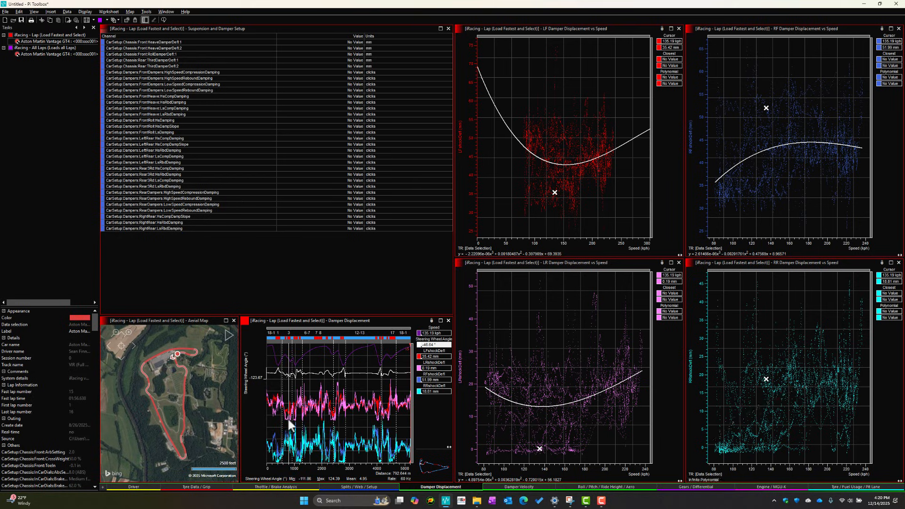
{"action": "scroll", "coordinate": [287, 417], "scroll_direction": "up", "scroll_amount": 2}
{"action": "scroll", "coordinate": [330, 419], "scroll_direction": "up", "scroll_amount": 2}
{"action": "scroll", "coordinate": [353, 423], "scroll_direction": "up", "scroll_amount": 2}
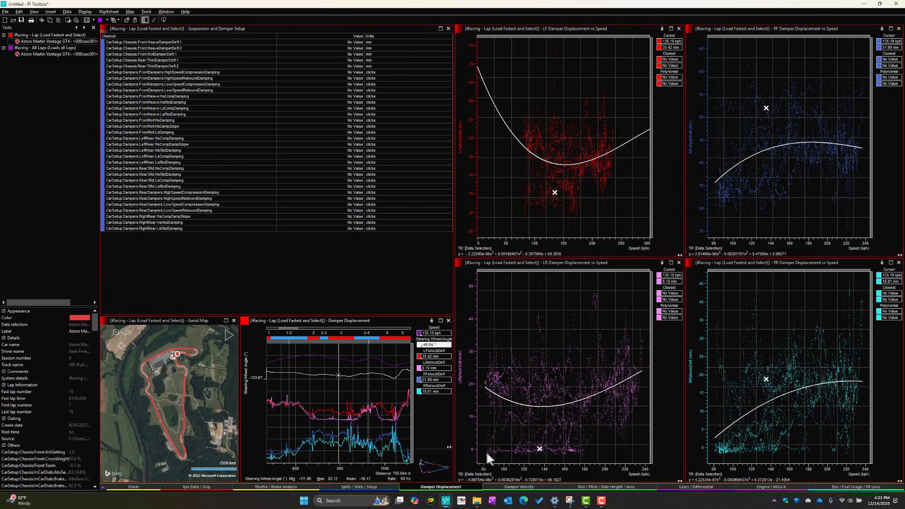
- Inspect the near-zero points and the highest outlier near 135 kph in the LR Damper Displacement vs Speed plot
{"action": "left_click_drag", "start_coordinate": [488, 451], "coordinate": [540, 451]}
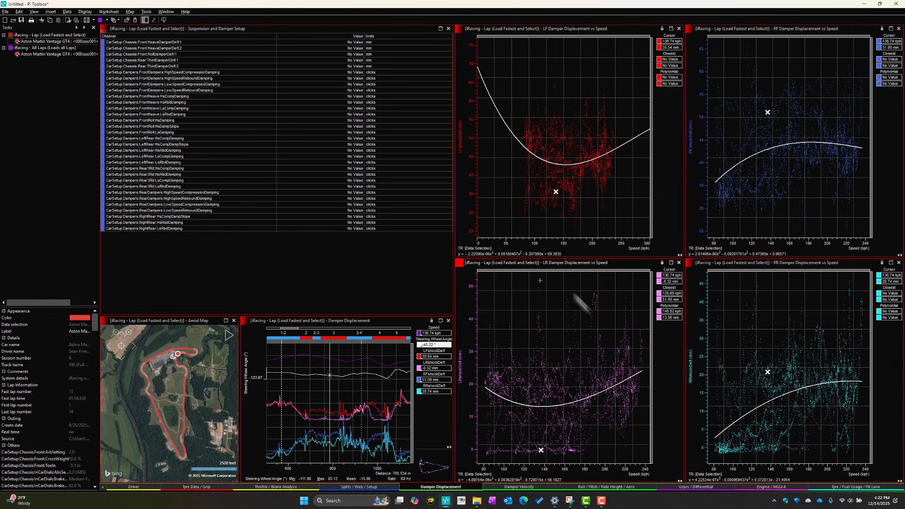
{"action": "left_click", "coordinate": [540, 288]}
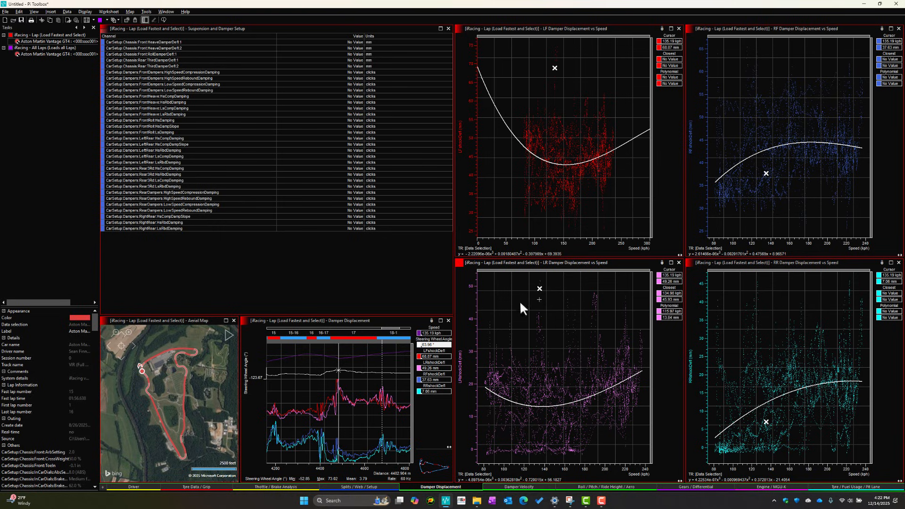
{"action": "left_click", "coordinate": [537, 287]}
{"action": "left_click", "coordinate": [539, 288]}
{"action": "left_click", "coordinate": [538, 282]}
- Step the cursor back and forth through the samples around the left rear displacement outlier to examine the neighbouring data
{"action": "key", "text": "Right"}
{"action": "key", "text": "Right"}
{"action": "key", "text": "Right"}
{"action": "key", "text": "Left"}
{"action": "key", "text": "Left"}
{"action": "key", "text": "Left"}
{"action": "key", "text": "Right"}
{"action": "key", "text": "Right"}
{"action": "key", "text": "Right"}
{"action": "key", "text": "Right"}
{"action": "key", "text": "Left"}
{"action": "key", "text": "Left"}
{"action": "key", "text": "Left"}
{"action": "key", "text": "Left"}
{"action": "key", "text": "Right"}
{"action": "key", "text": "Right"}
{"action": "key", "text": "Right"}
{"action": "key", "text": "Right"}
{"action": "key", "text": "Left"}
{"action": "key", "text": "Left"}
{"action": "key", "text": "Left"}
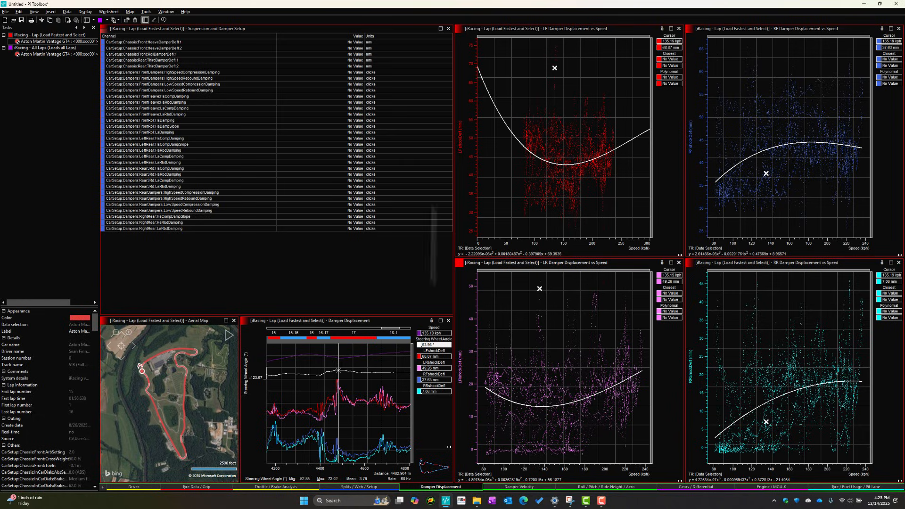
- Open the Damper Velocity worksheet and compare its histograms with the front and rear shock velocity screenshot in Snipping Tool
{"action": "left_click", "coordinate": [519, 486]}
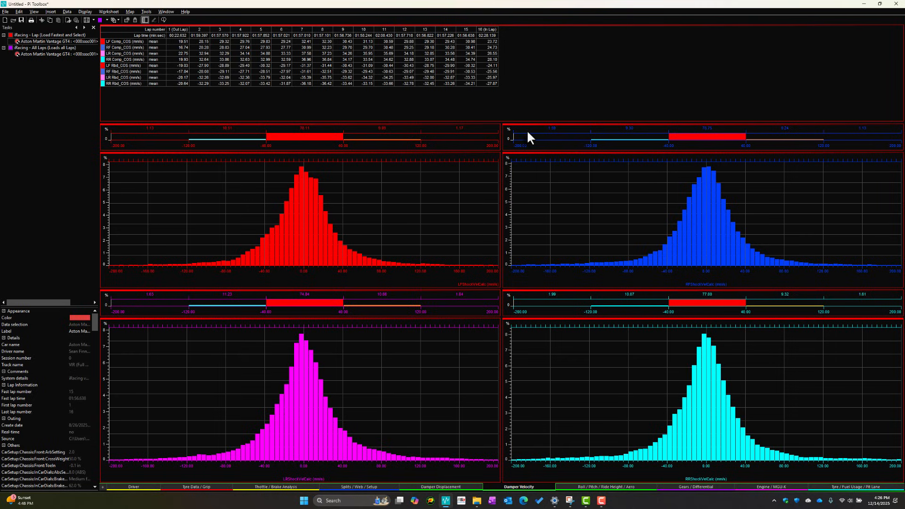
{"action": "key", "text": "alt+Tab"}
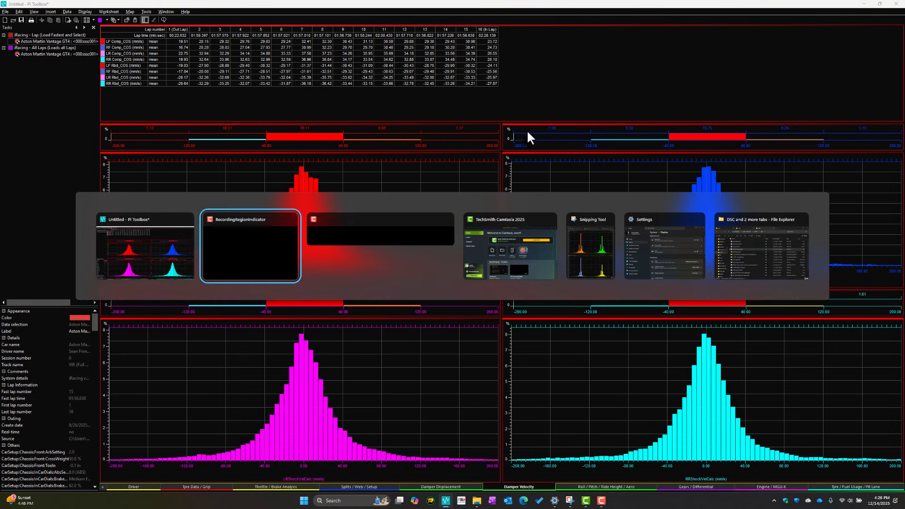
{"action": "key", "text": "alt+Tab"}
{"action": "key", "text": "alt+Tab"}
{"action": "key", "text": "alt+Tab"}
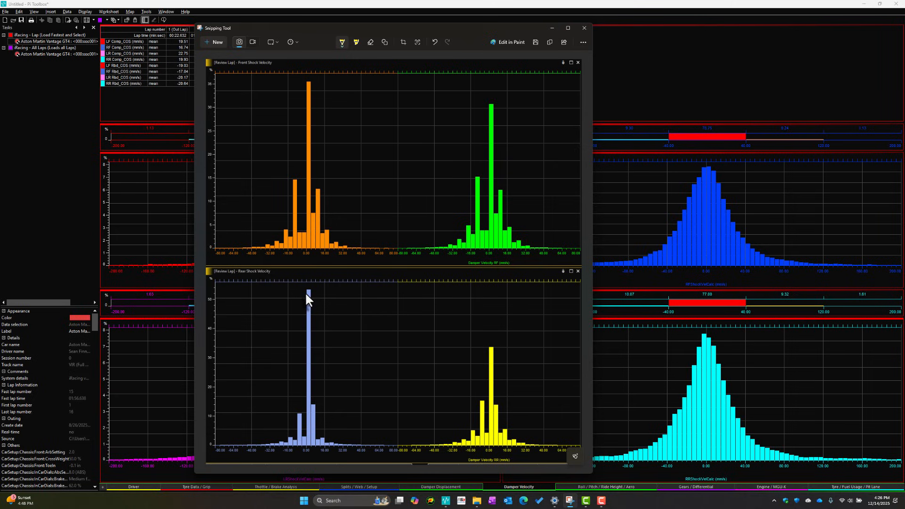
{"action": "left_click", "coordinate": [552, 28]}
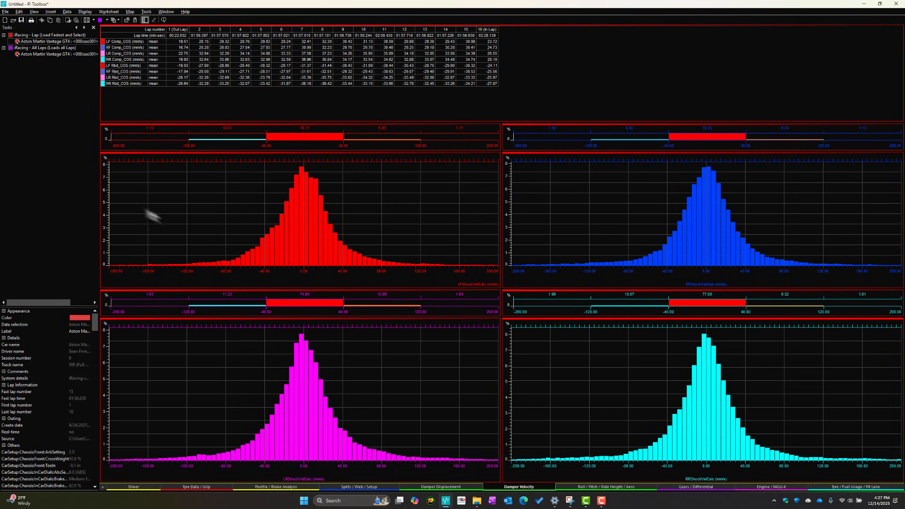
- Check the bin settings in the red left front damper velocity histogram's properties, leaving them unchanged
{"action": "right_click", "coordinate": [187, 206]}
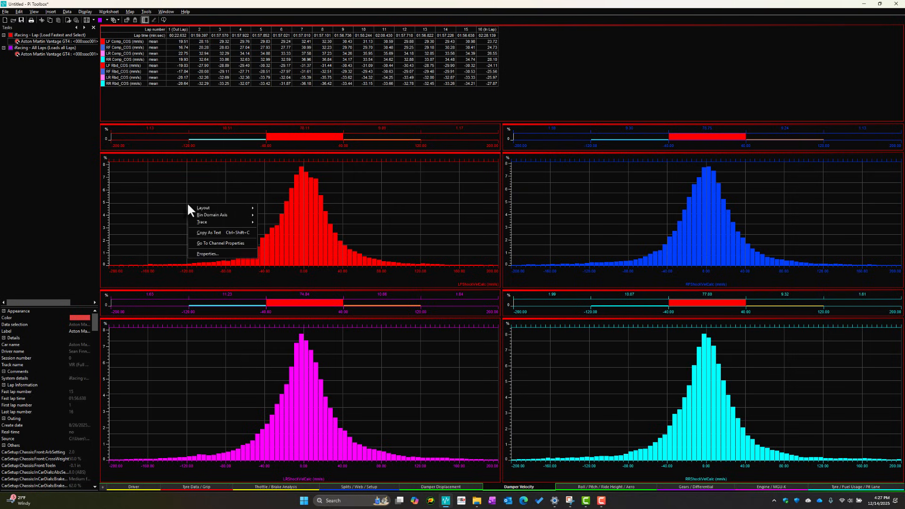
{"action": "left_click", "coordinate": [210, 256]}
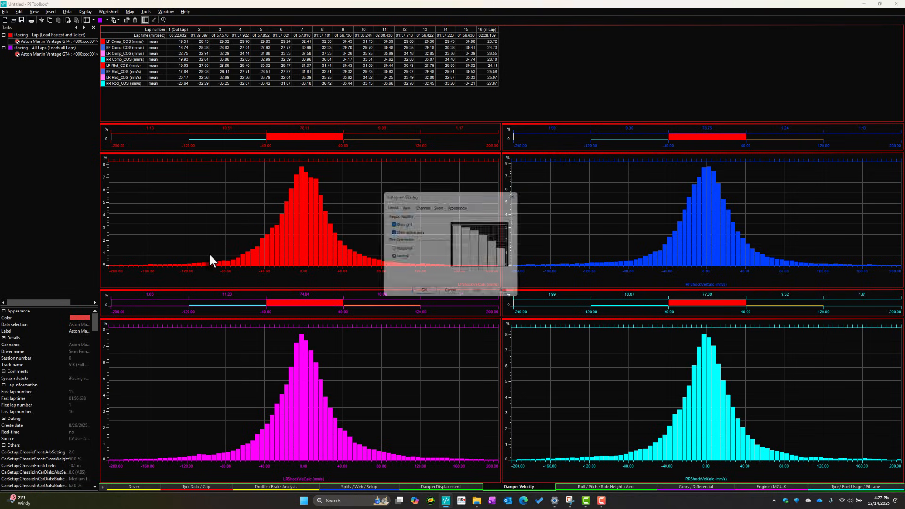
{"action": "left_click", "coordinate": [403, 207]}
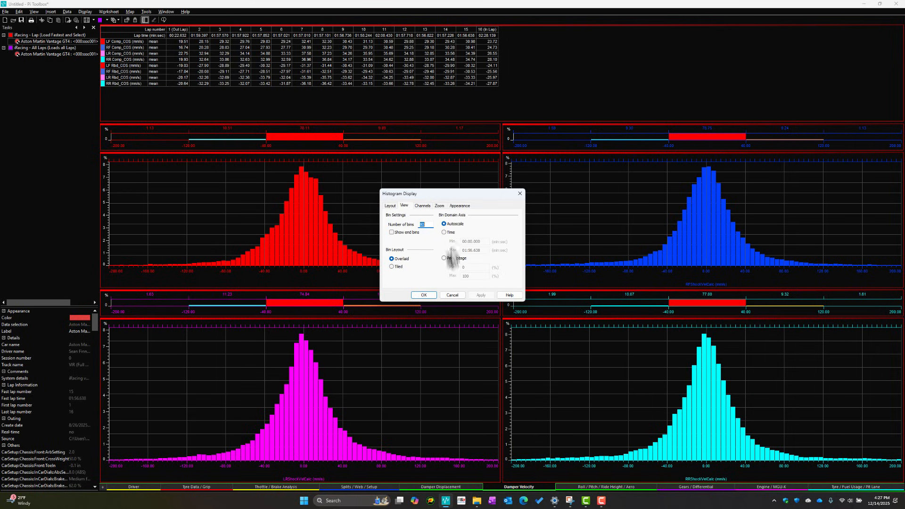
{"action": "left_click", "coordinate": [452, 295]}
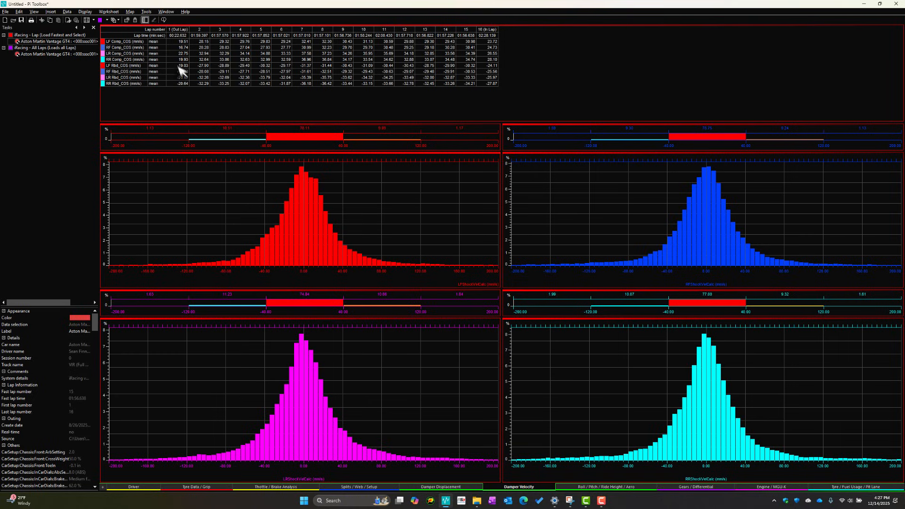
- Review the LFShockVelCalc equation in Pi Math Management and close it without saving changes
{"action": "left_click", "coordinate": [145, 12]}
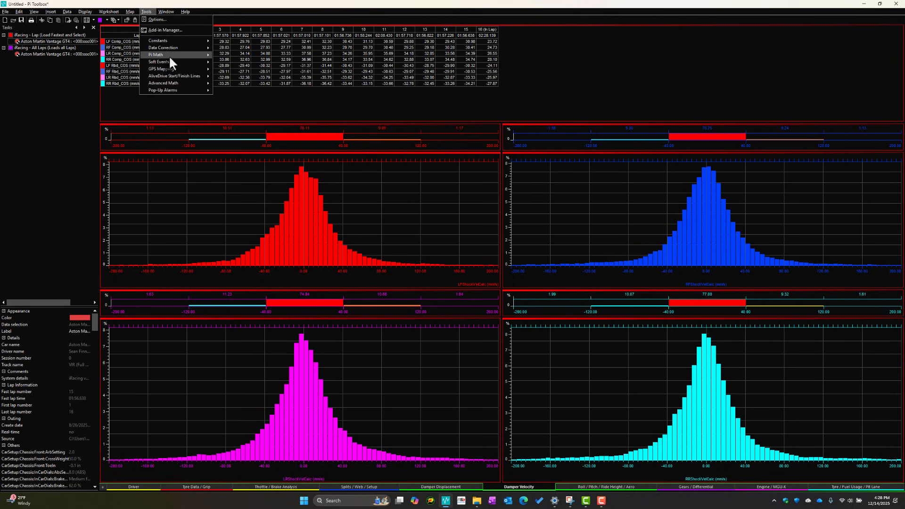
{"action": "mouse_move", "coordinate": [169, 55]}
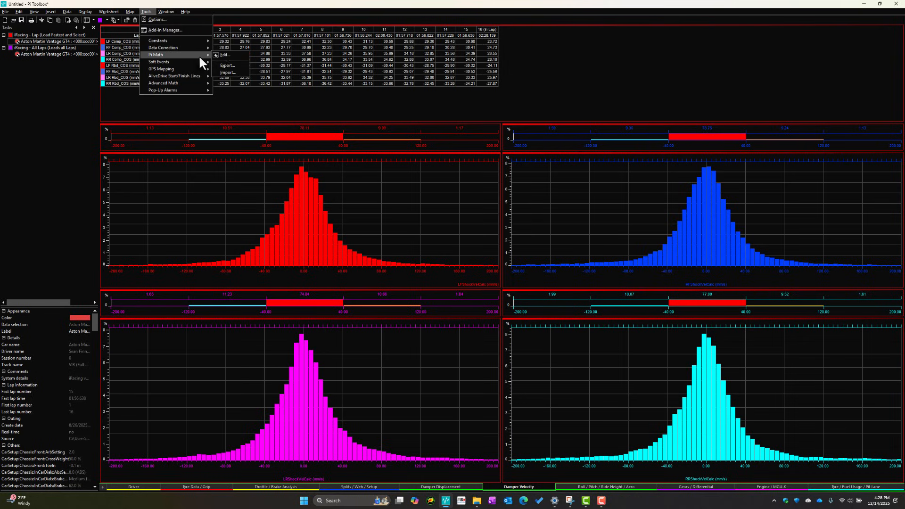
{"action": "left_click", "coordinate": [222, 54]}
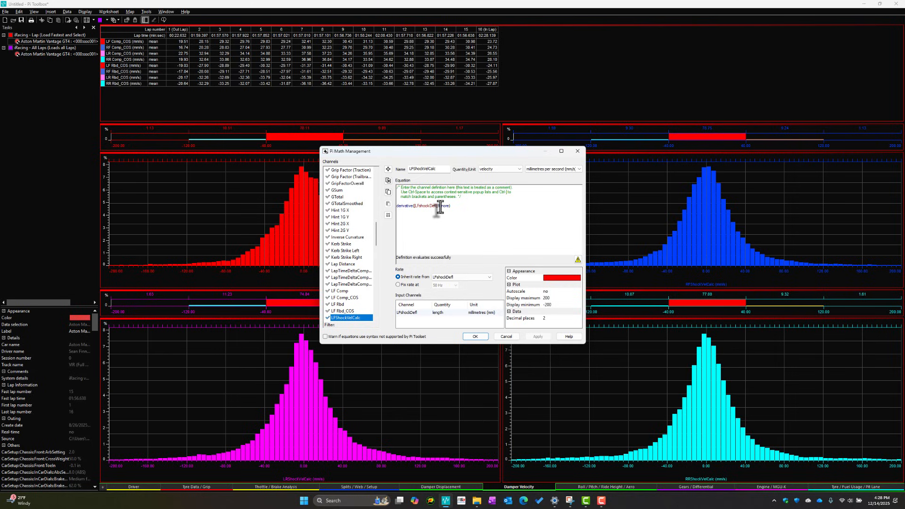
{"action": "mouse_move", "coordinate": [440, 208]}
{"action": "left_click", "coordinate": [506, 336]}
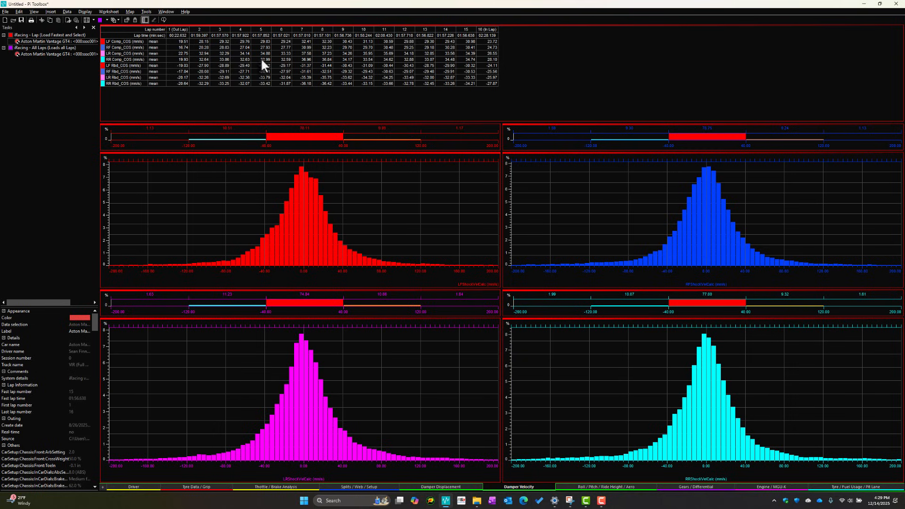
- Compare the mean RR, LR and LF Comp_COS values across laps in the damper velocity table
{"action": "left_click", "coordinate": [214, 59]}
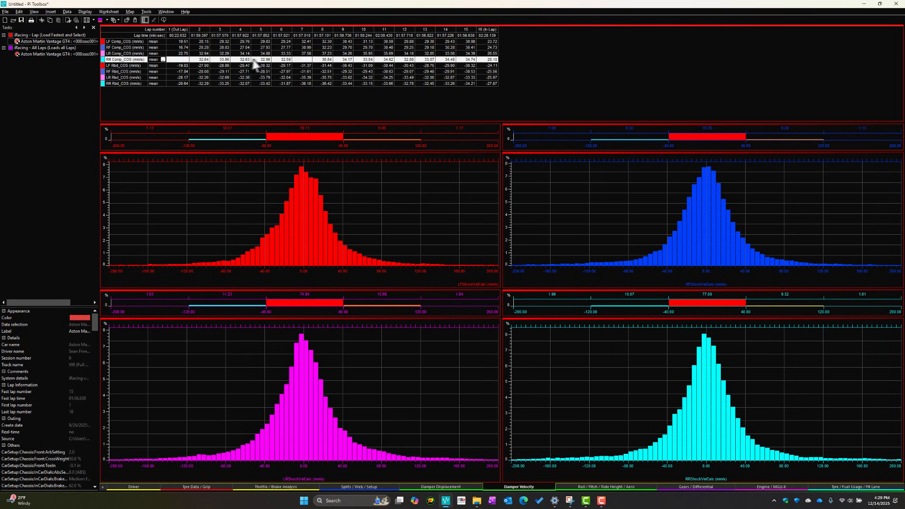
{"action": "left_click", "coordinate": [296, 54]}
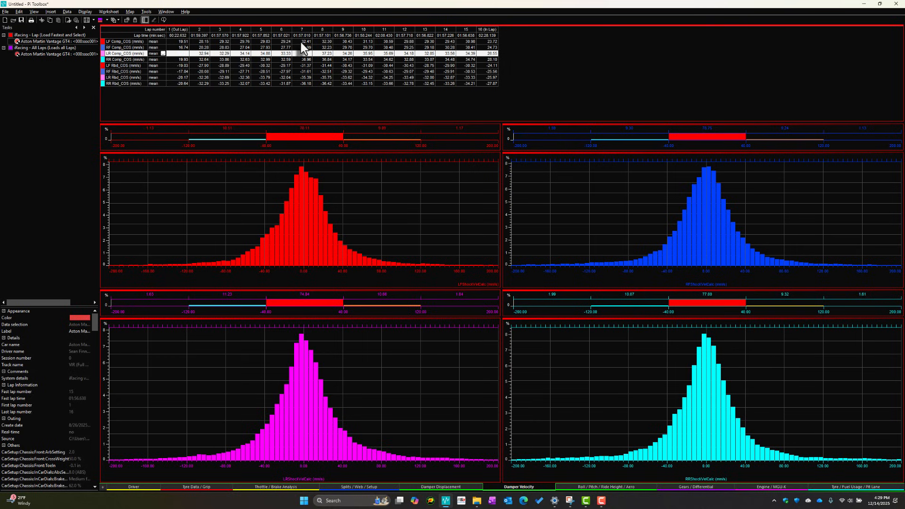
{"action": "left_click", "coordinate": [302, 42]}
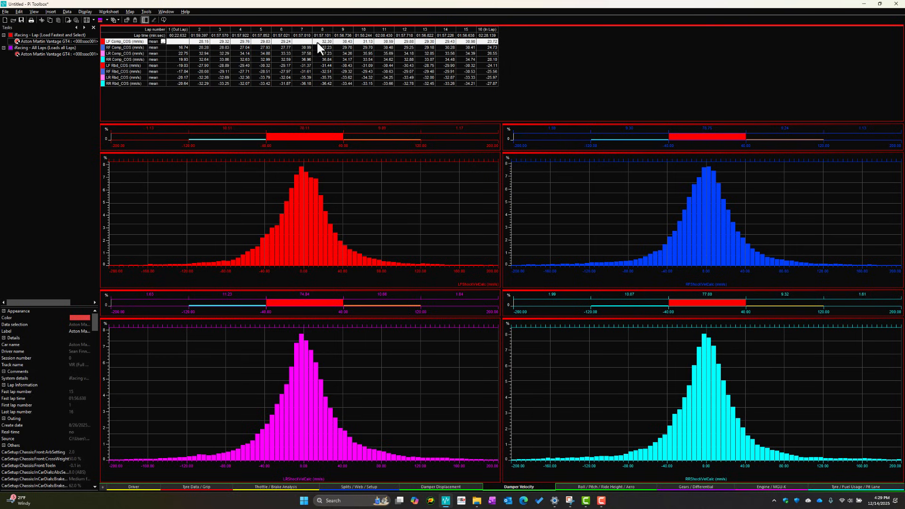
{"action": "left_click", "coordinate": [333, 53]}
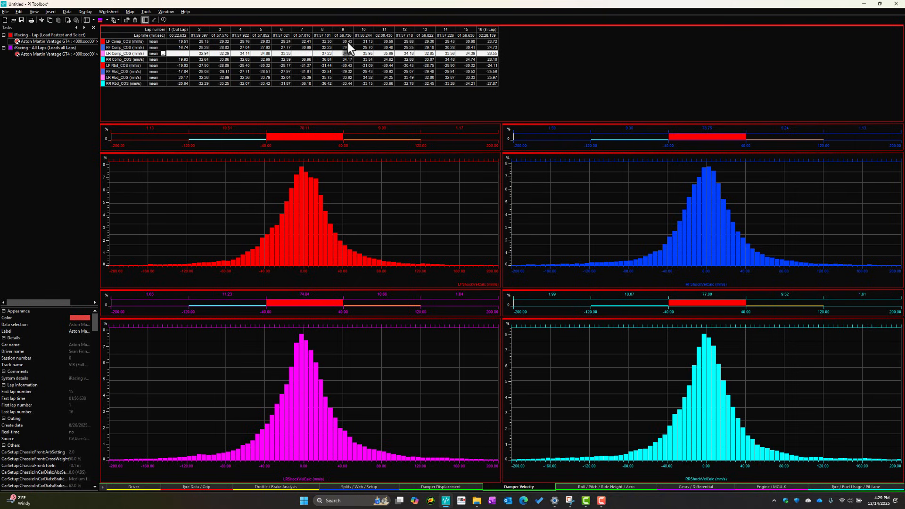
{"action": "left_click", "coordinate": [347, 43]}
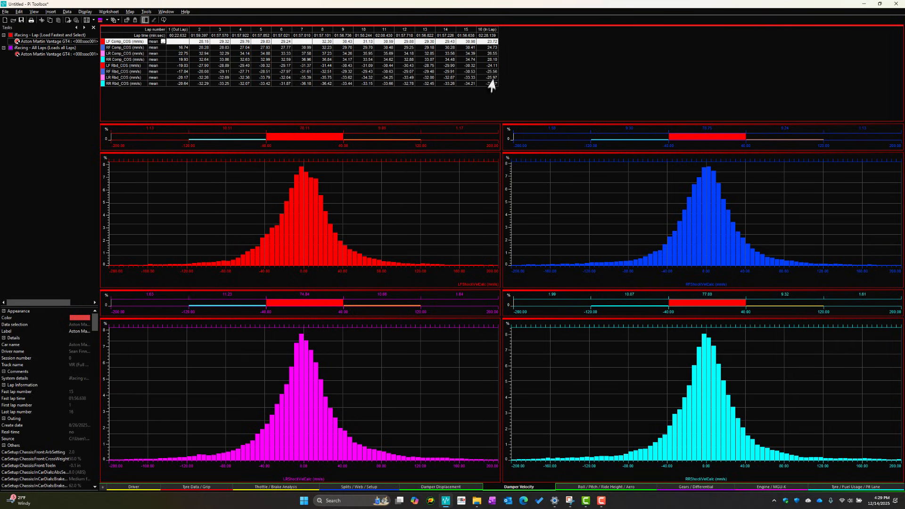
- Leave the damper velocity table and open the Roll / Pitch / Ride Height / Aero worksheet
{"action": "left_click", "coordinate": [605, 78]}
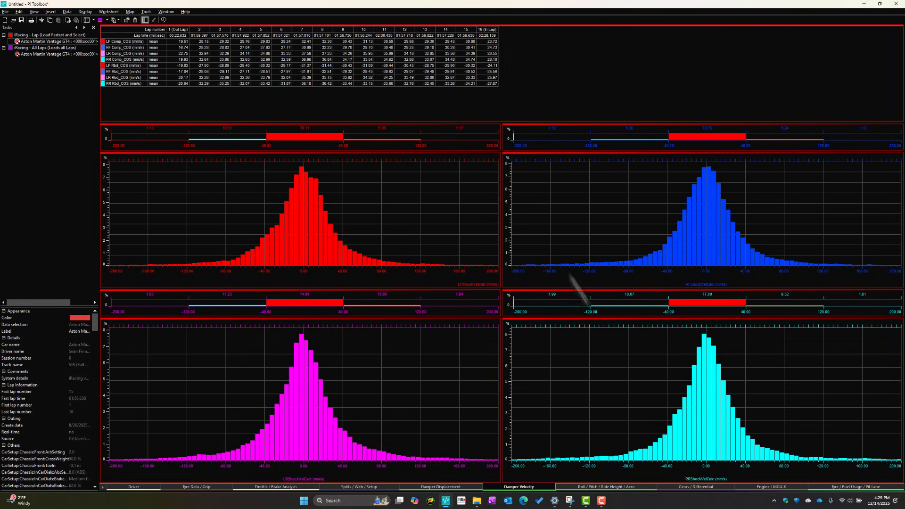
{"action": "mouse_move", "coordinate": [601, 504]}
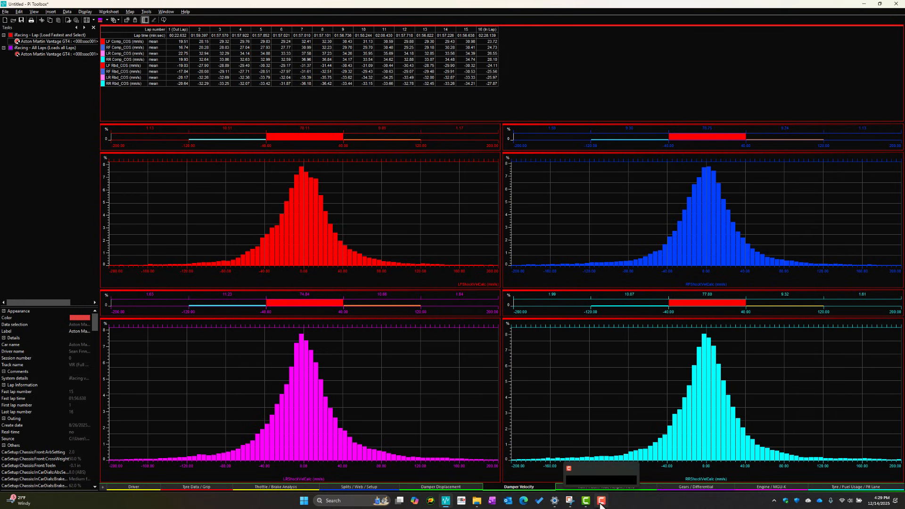
{"action": "left_click", "coordinate": [564, 486]}
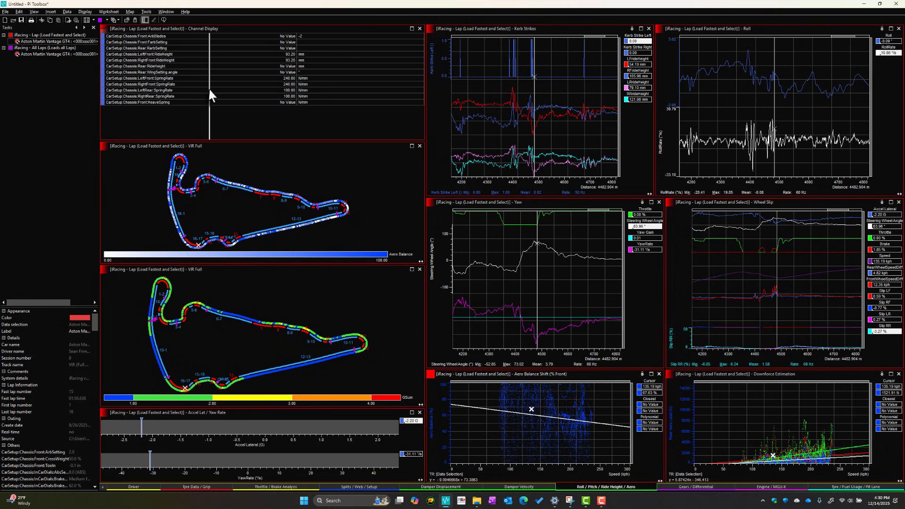
- Examine the Aero Balance track map at full size and restore it to the worksheet layout
{"action": "double_click", "coordinate": [269, 147]}
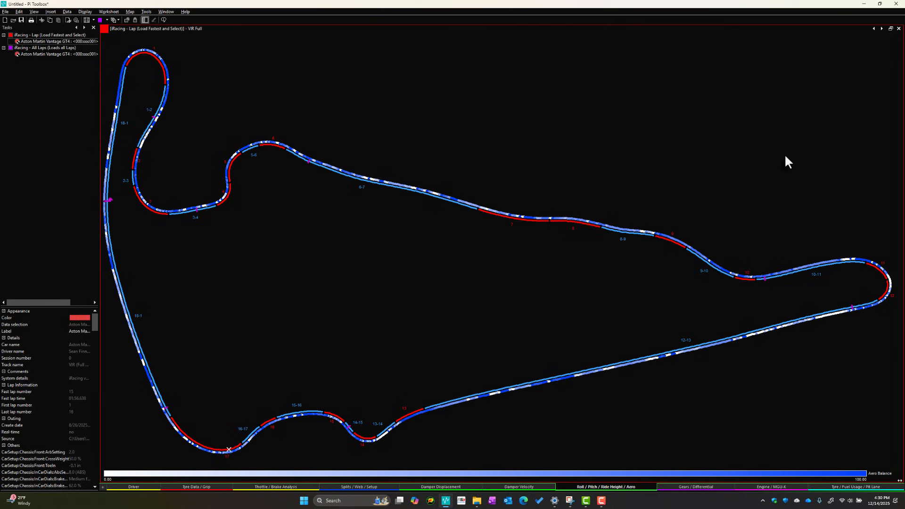
{"action": "left_click", "coordinate": [890, 29]}
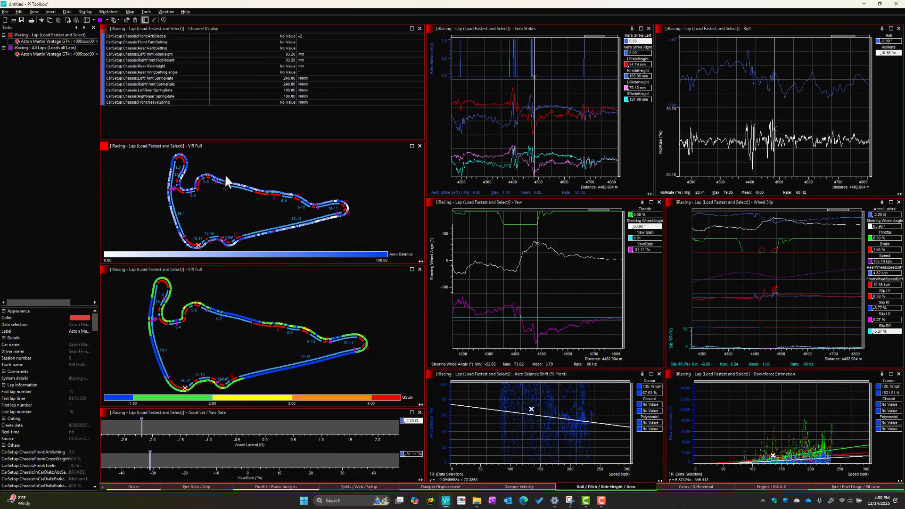
{"action": "left_click", "coordinate": [412, 147]}
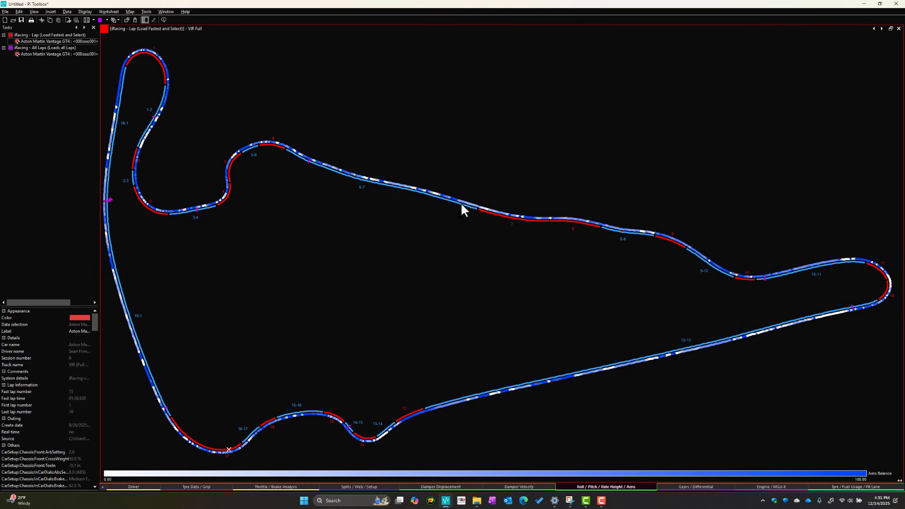
{"action": "left_click", "coordinate": [890, 29]}
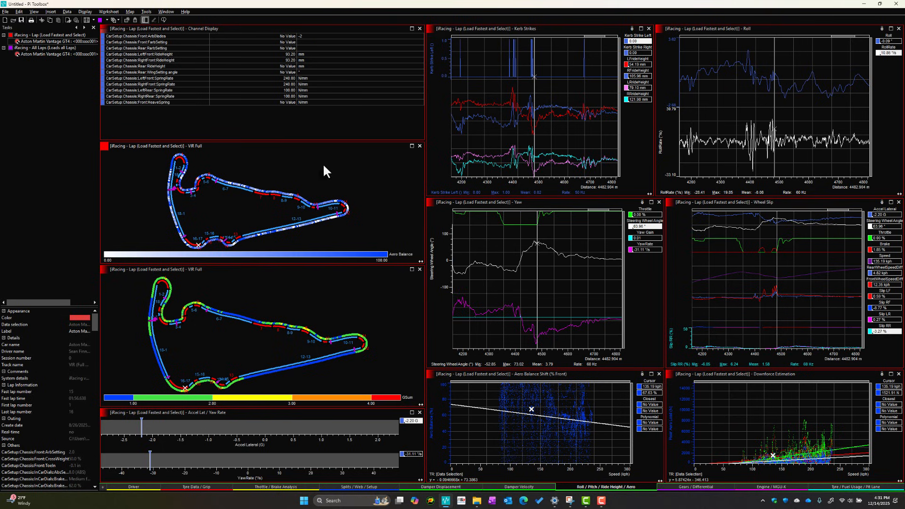
- Review the Aero Balance and Front Aero Load equations in Pi Math Management and close it without saving changes
{"action": "left_click", "coordinate": [147, 12]}
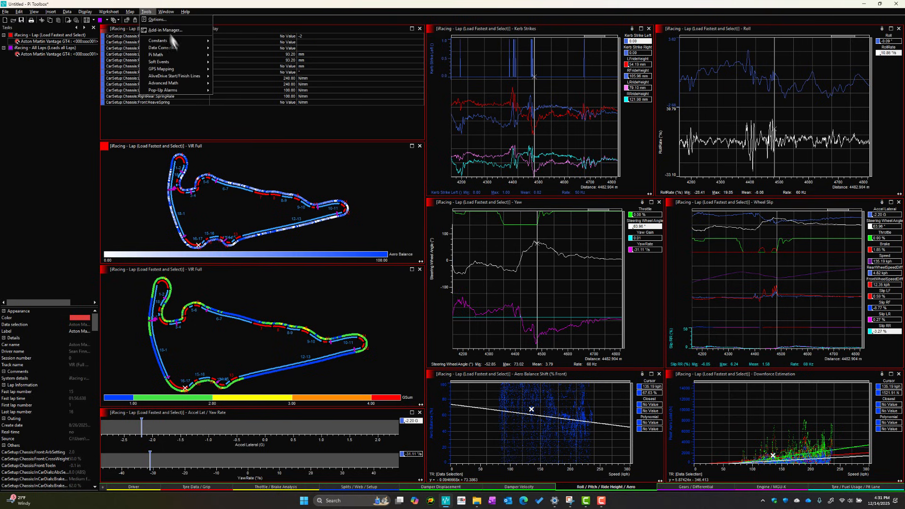
{"action": "left_click", "coordinate": [231, 53]}
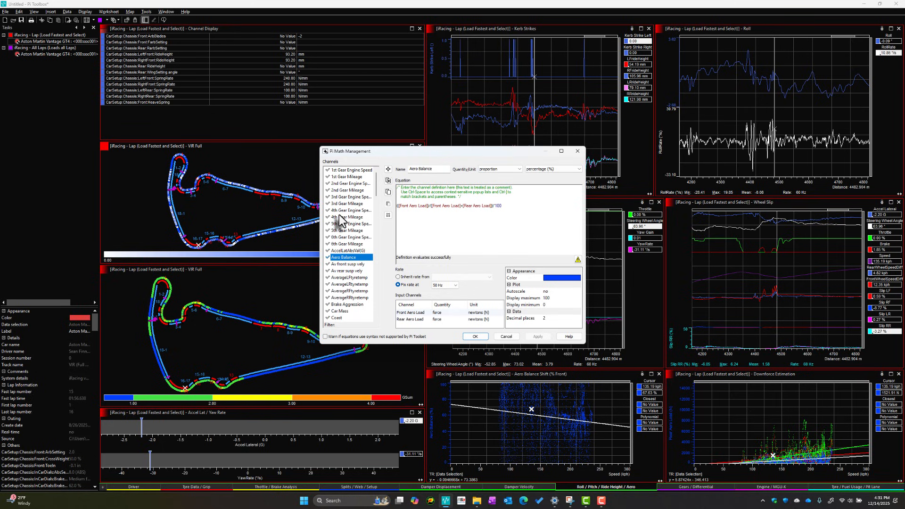
{"action": "scroll", "coordinate": [352, 252], "scroll_direction": "down", "scroll_amount": 7}
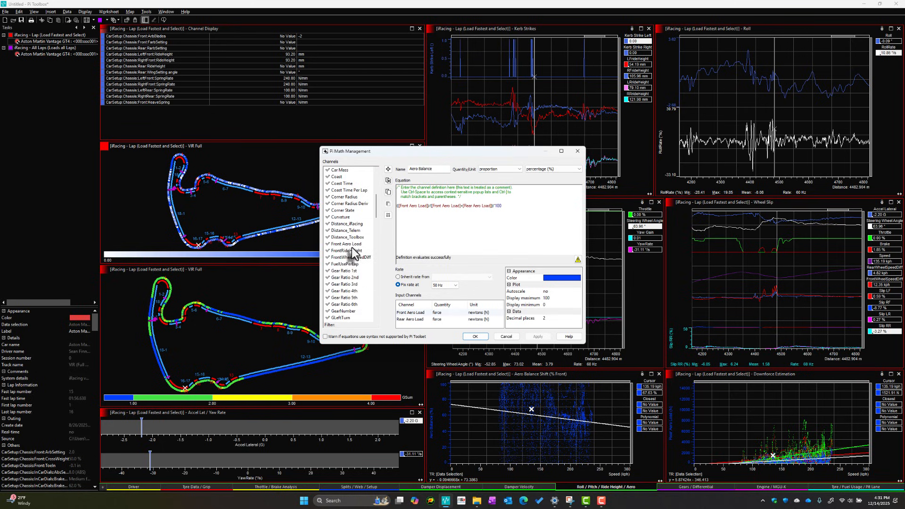
{"action": "left_click", "coordinate": [349, 245]}
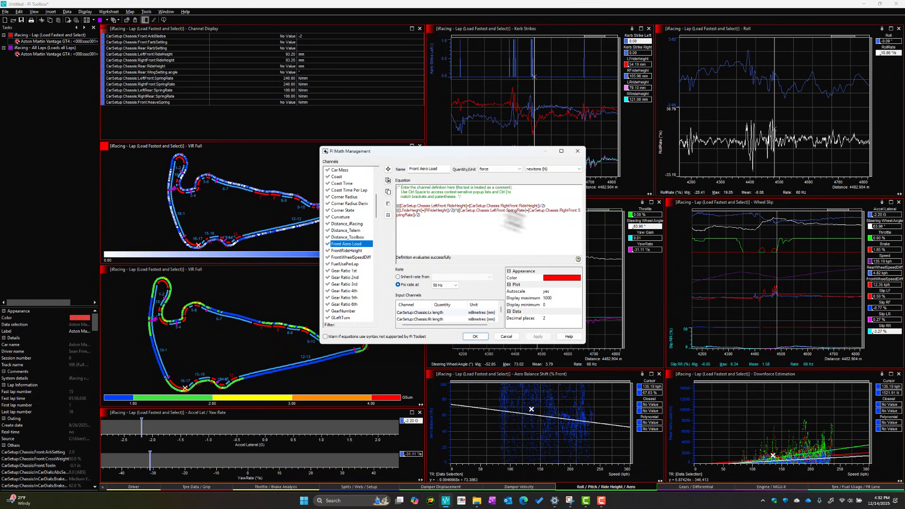
{"action": "left_click", "coordinate": [507, 336]}
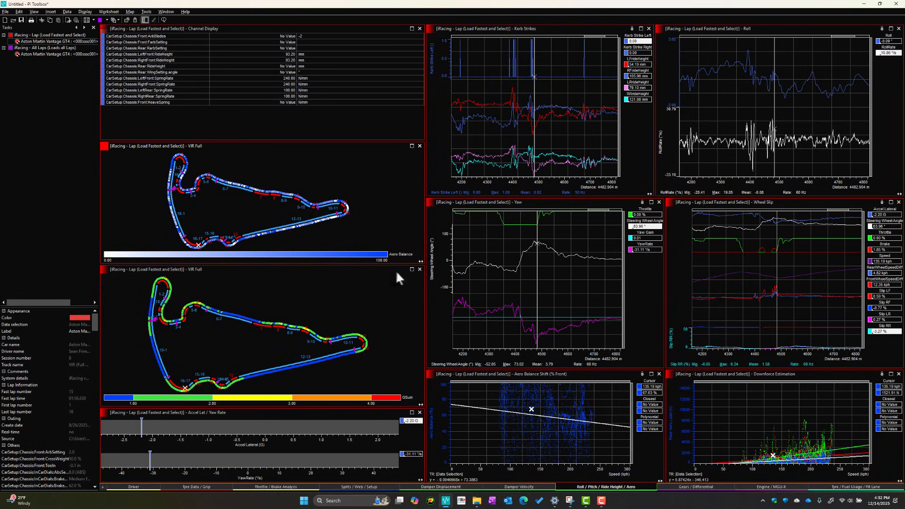
- Enlarge the GSum track map, check its discrete color gradation scheme without changing it, and restore the map to the layout
{"action": "left_click", "coordinate": [411, 269]}
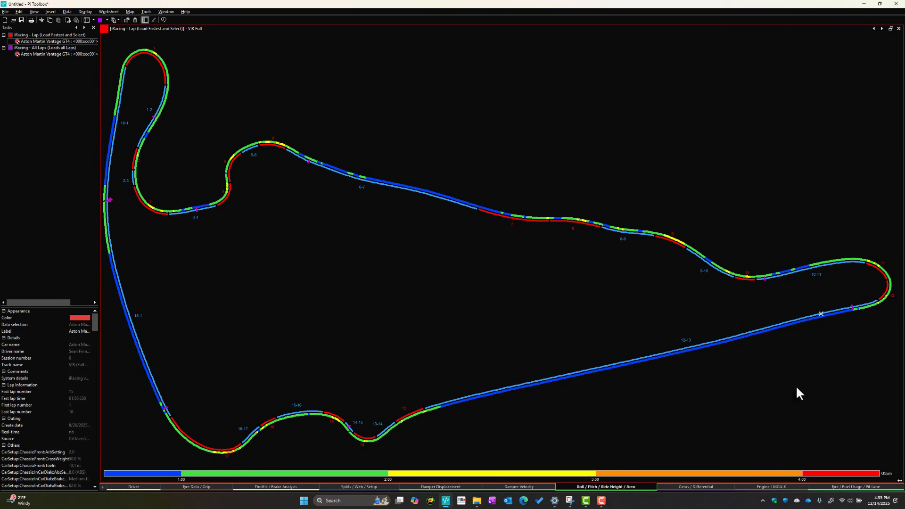
{"action": "key", "text": "F5"}
{"action": "scroll", "coordinate": [78, 359], "scroll_direction": "up", "scroll_amount": 1}
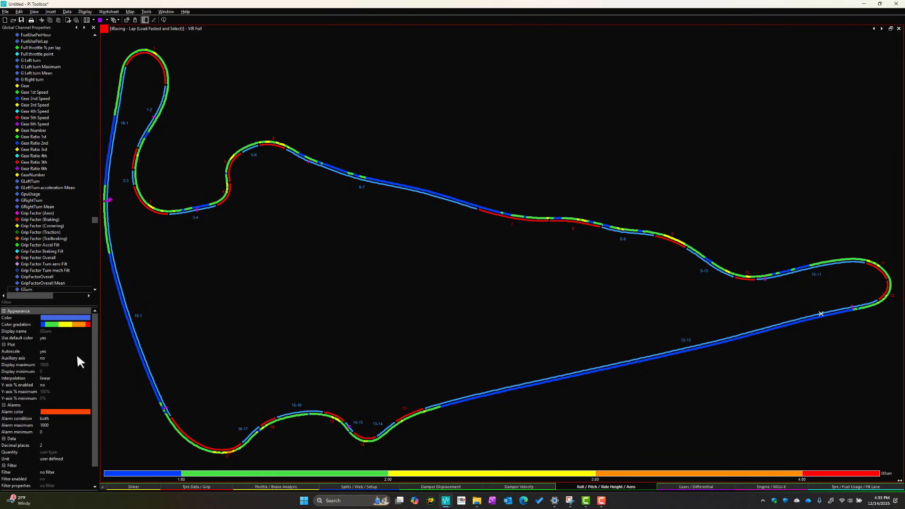
{"action": "key", "text": "F5"}
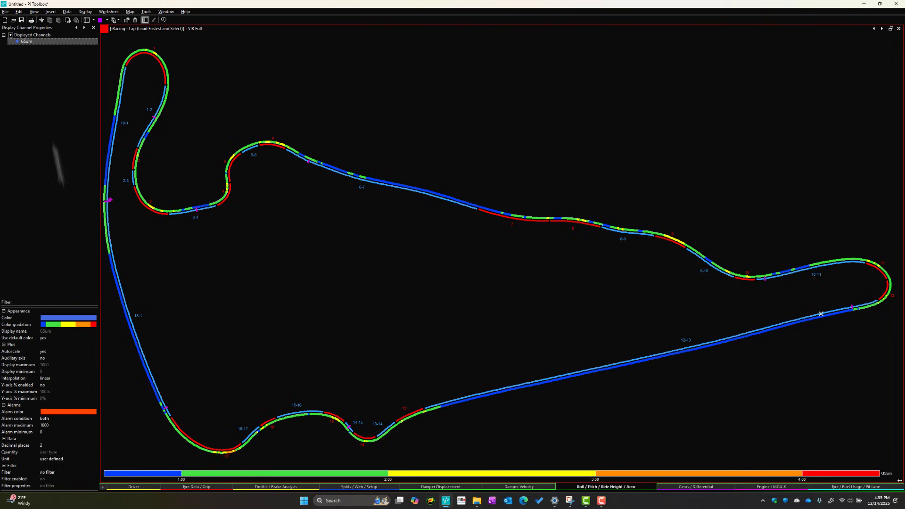
{"action": "left_click", "coordinate": [89, 325]}
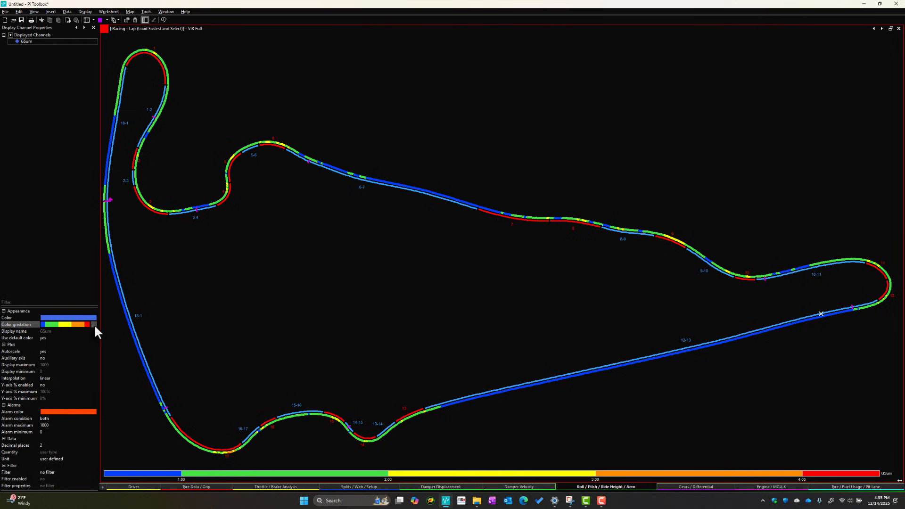
{"action": "left_click", "coordinate": [94, 325]}
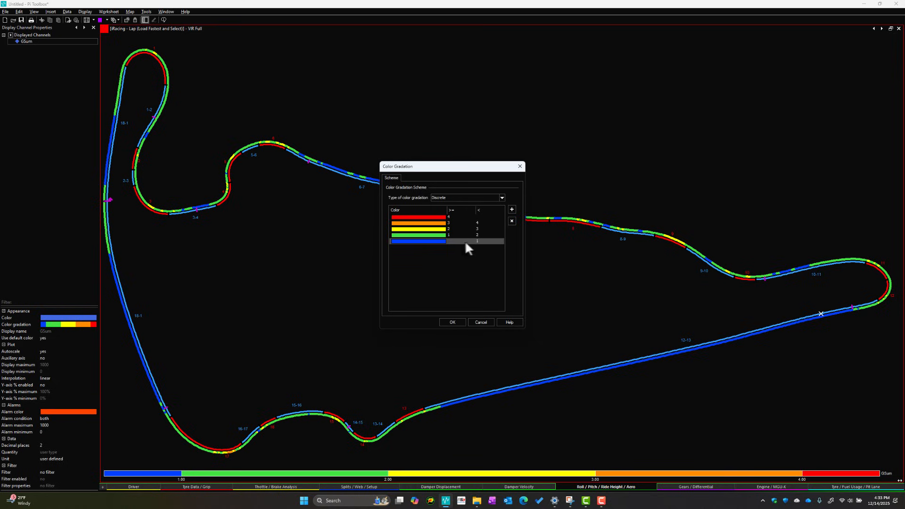
{"action": "left_click", "coordinate": [481, 322]}
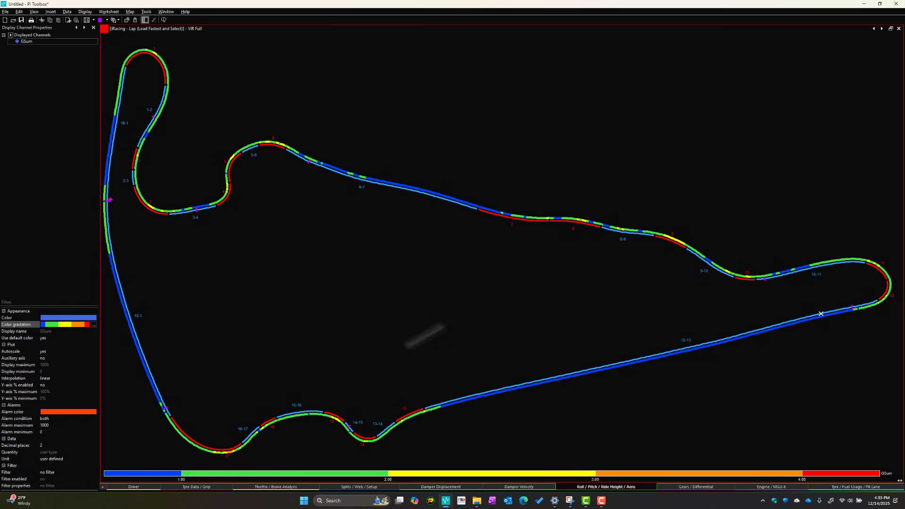
{"action": "left_click", "coordinate": [891, 29]}
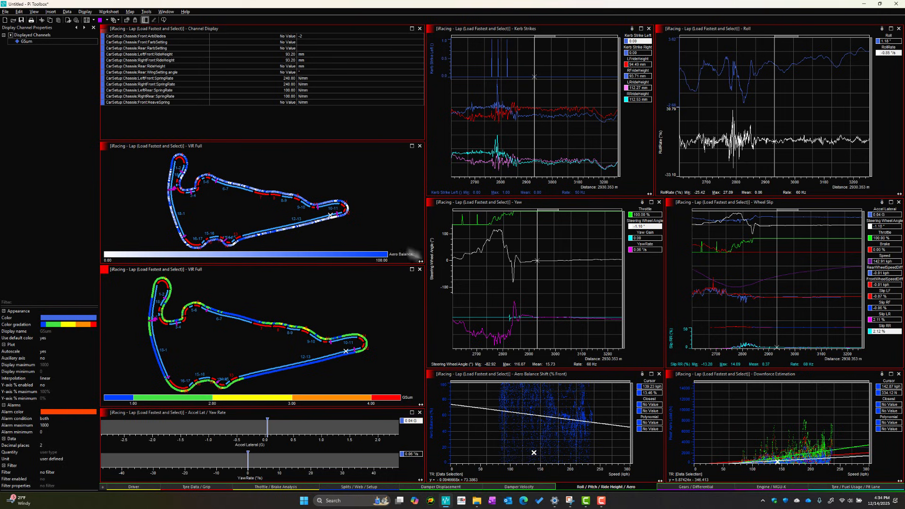
- Move the data cursor back and forth through the steering angle peak at about 2770 to 2810 m in the Yaw plot
{"action": "left_click", "coordinate": [495, 285]}
{"action": "key", "text": "Right"}
{"action": "key", "text": "Right"}
{"action": "key", "text": "Right"}
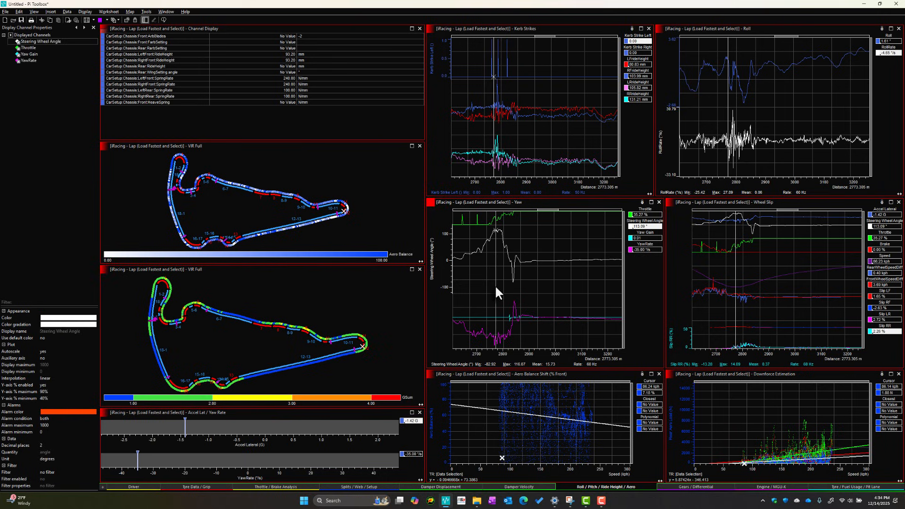
{"action": "key", "text": "Right"}
{"action": "key", "text": "Right"}
{"action": "key", "text": "Right"}
{"action": "key", "text": "Right"}
{"action": "key", "text": "Right"}
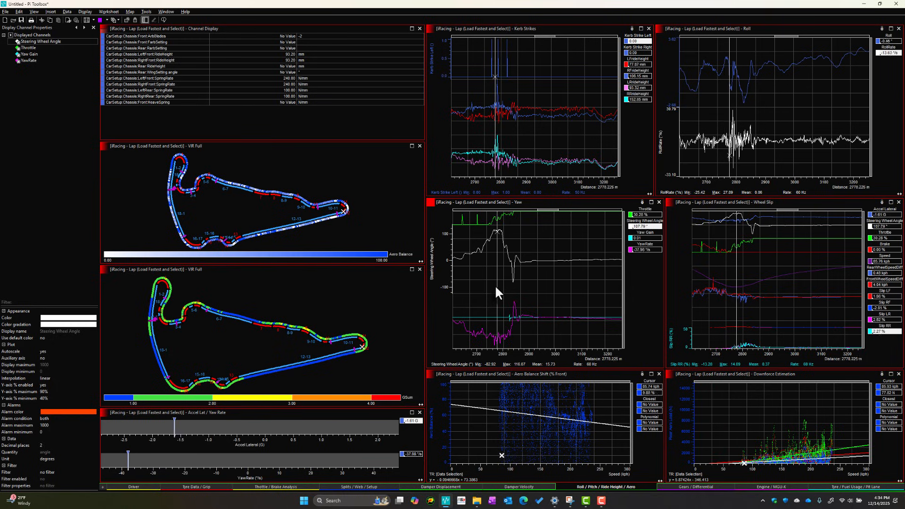
{"action": "key", "text": "Right"}
{"action": "key", "text": "Right"}
{"action": "key", "text": "Right"}
{"action": "key", "text": "Right"}
{"action": "key", "text": "Right"}
{"action": "key", "text": "Right"}
{"action": "key", "text": "Right"}
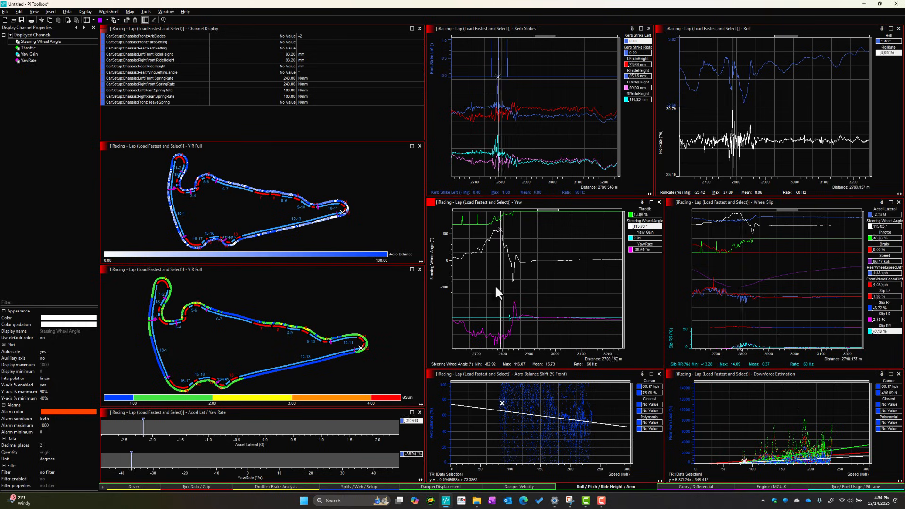
{"action": "key", "text": "Right"}
{"action": "key", "text": "Right"}
{"action": "key", "text": "Right"}
{"action": "key", "text": "Right"}
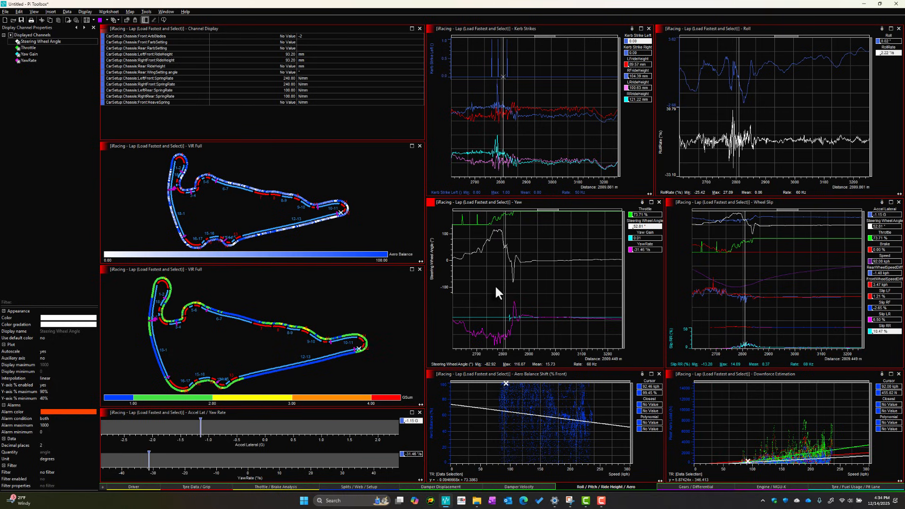
{"action": "key", "text": "Left"}
{"action": "key", "text": "Left"}
{"action": "key", "text": "Left"}
{"action": "key", "text": "Left"}
{"action": "key", "text": "Left"}
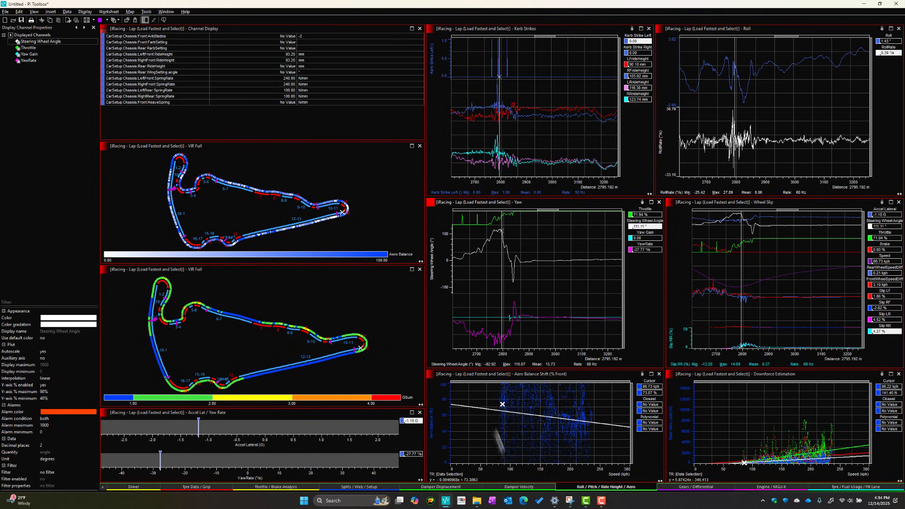
- Return to the Damper Displacement worksheet, place the trace cursor at about 2785 m and show the full lap
{"action": "left_click", "coordinate": [524, 489]}
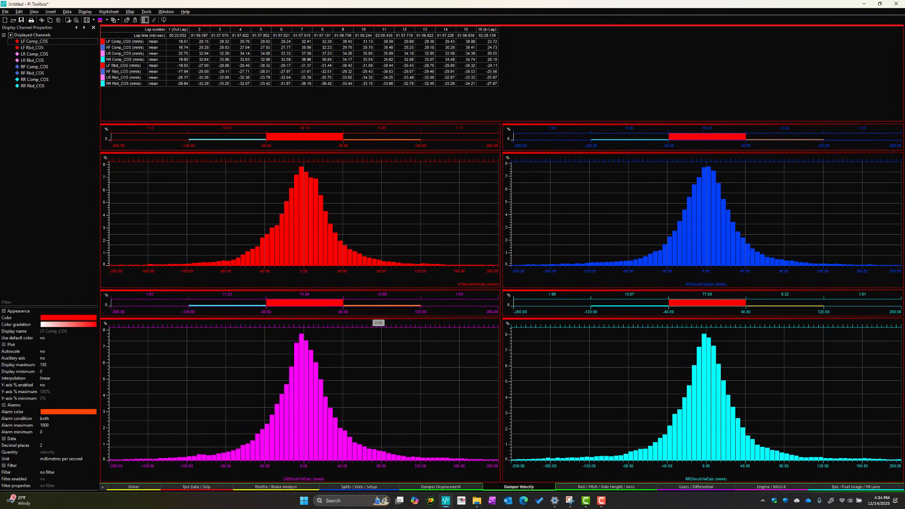
{"action": "left_click", "coordinate": [441, 488]}
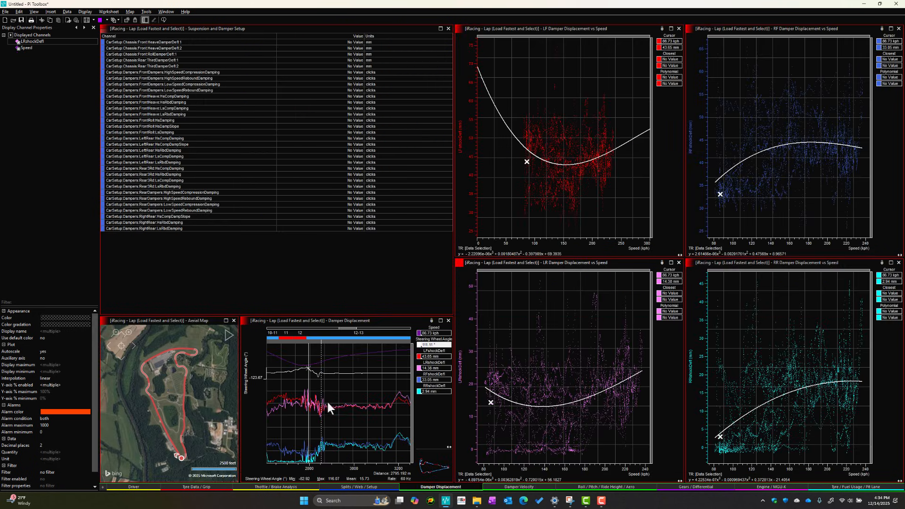
{"action": "left_click", "coordinate": [306, 404]}
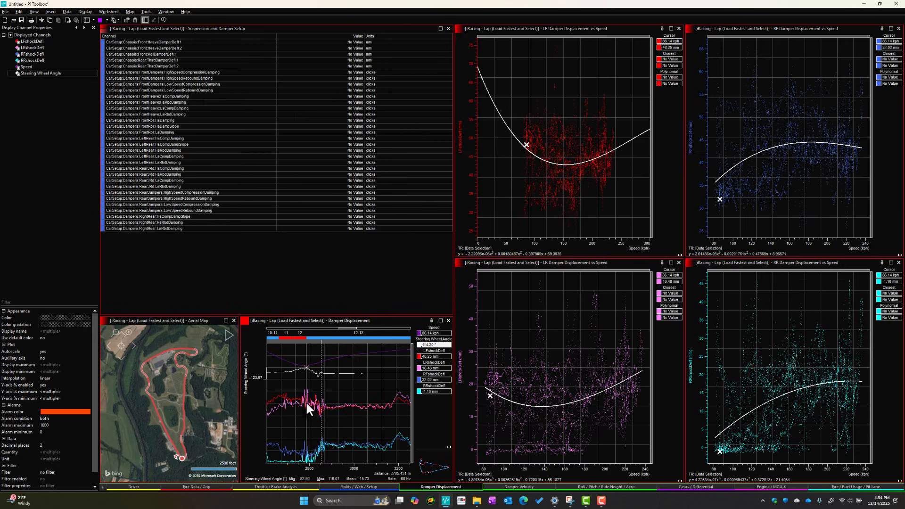
{"action": "scroll", "coordinate": [306, 403], "scroll_direction": "down", "scroll_amount": 3}
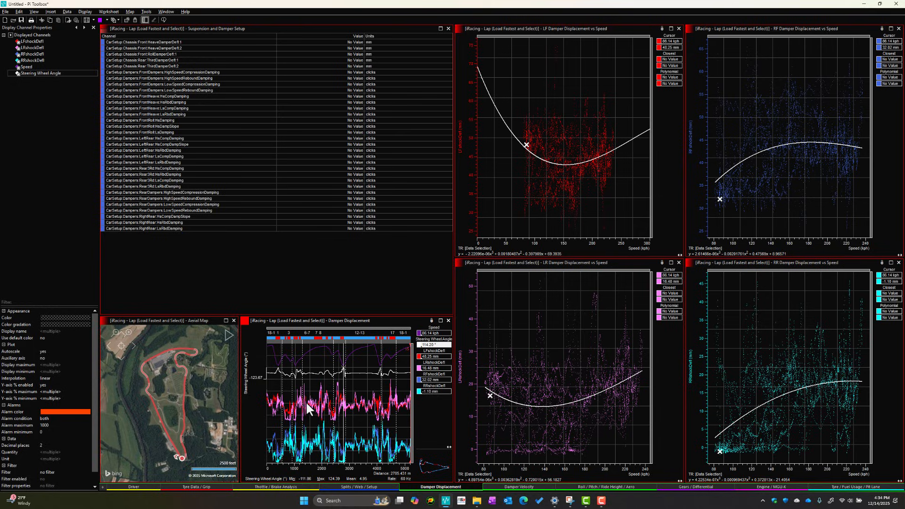
- Revisit the Damper Velocity worksheet and check the left front histogram's layout options without changing them
{"action": "left_click", "coordinate": [518, 487]}
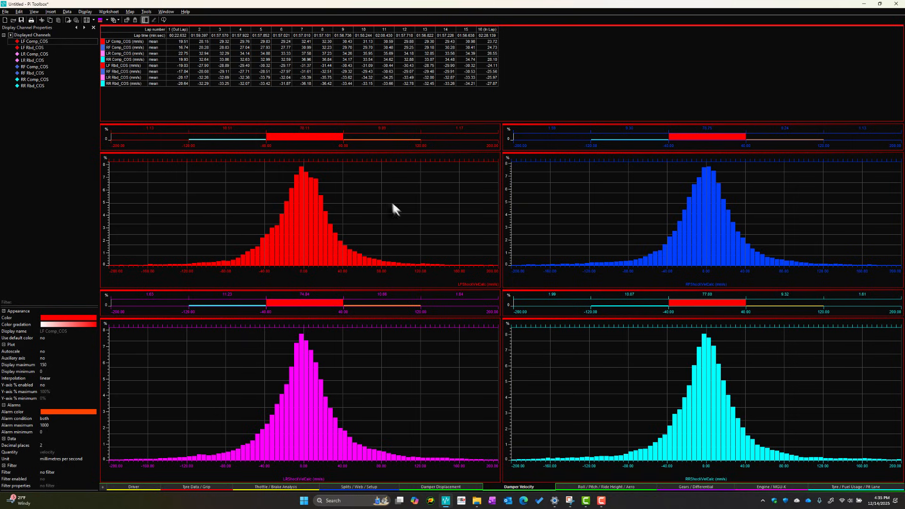
{"action": "right_click", "coordinate": [401, 218]}
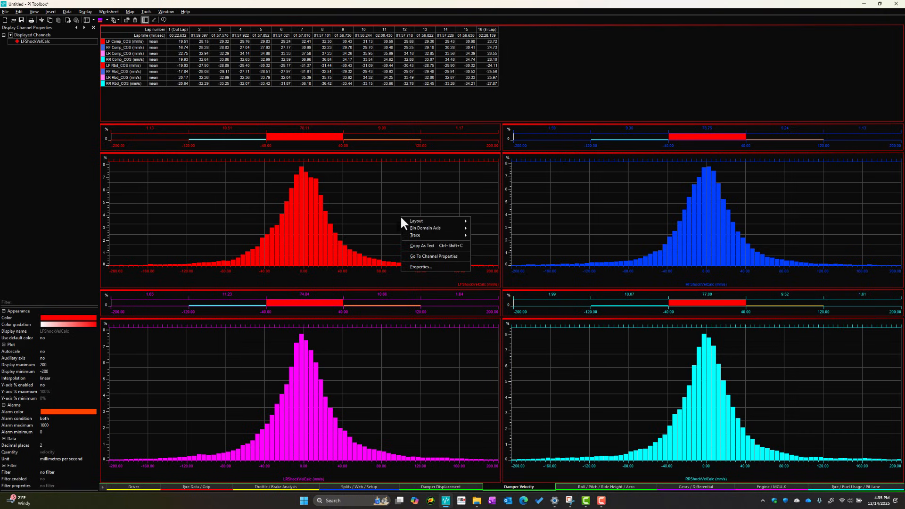
{"action": "mouse_move", "coordinate": [409, 220]}
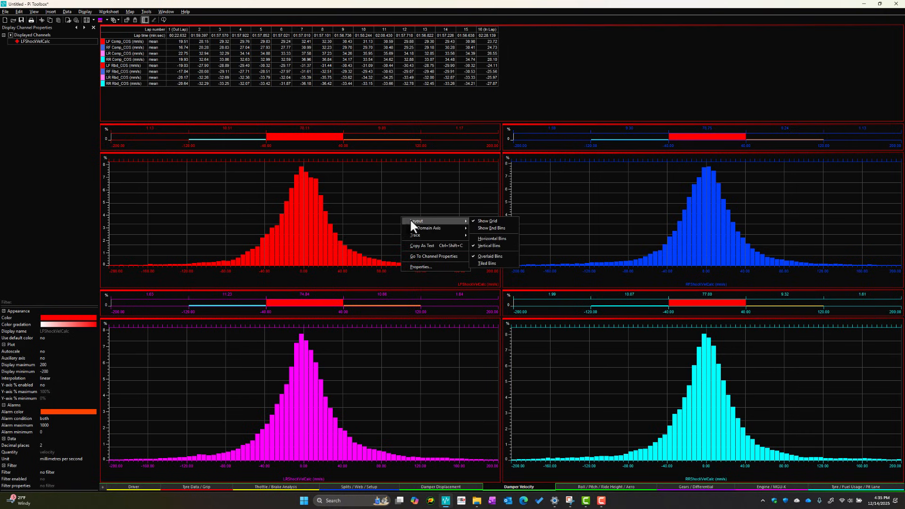
{"action": "left_click", "coordinate": [375, 208]}
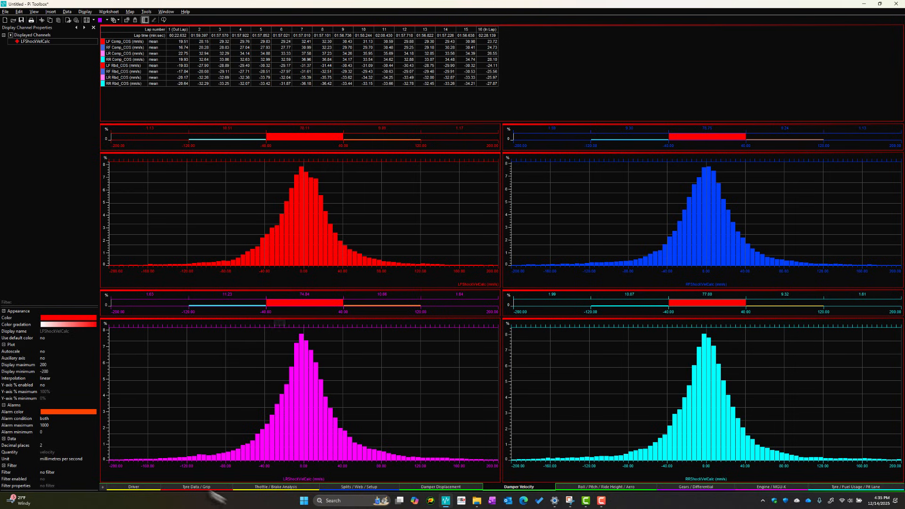
- In the Damper Displacement worksheet's trace plot, place the cursor at about 728 m and magnify the trace around it
{"action": "left_click", "coordinate": [440, 488]}
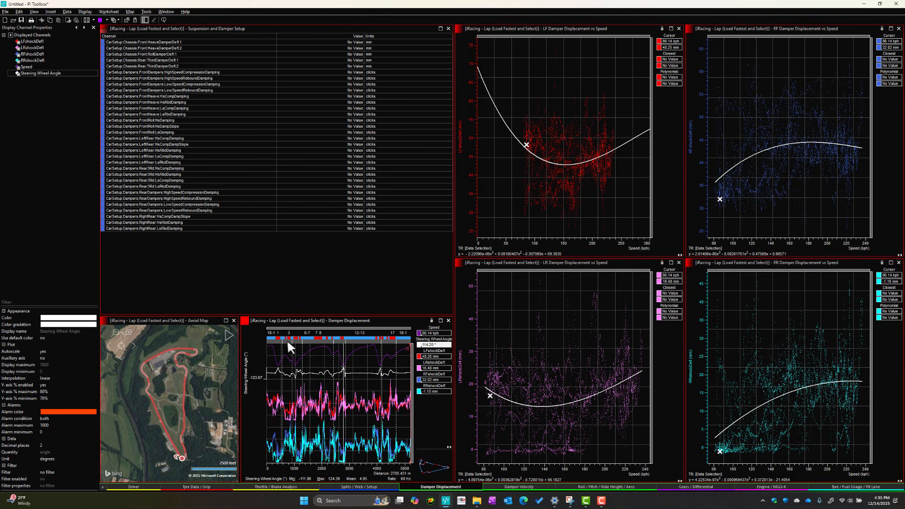
{"action": "left_click", "coordinate": [287, 421]}
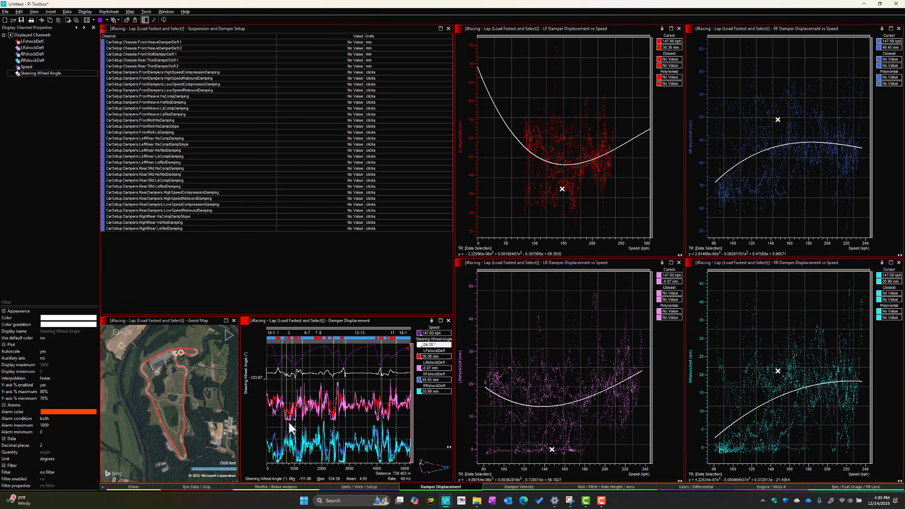
{"action": "key", "text": "Up"}
{"action": "key", "text": "Up"}
{"action": "key", "text": "Up"}
{"action": "key", "text": "Up"}
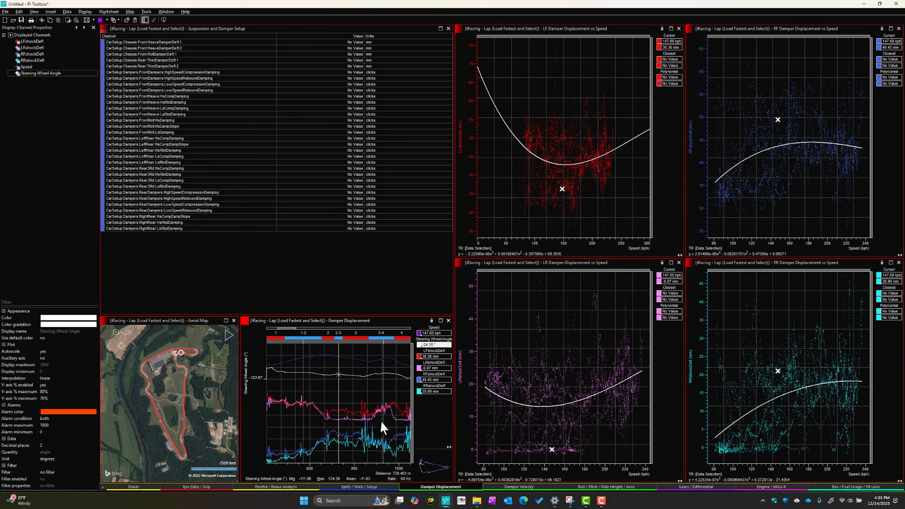
- Magnify the damper displacement trace around 728 m, then unlink and relink the zoom of the left front histogram in the Damper Velocity worksheet
{"action": "key", "text": "Up"}
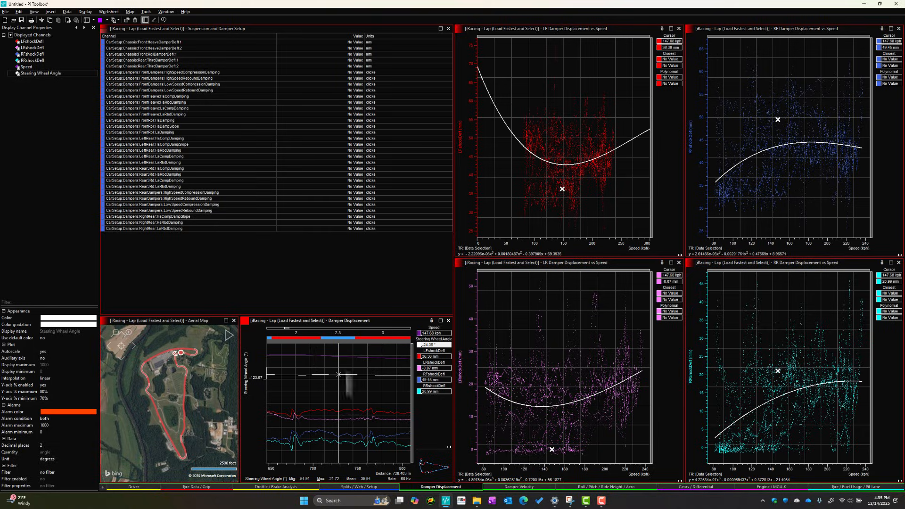
{"action": "left_click", "coordinate": [515, 488]}
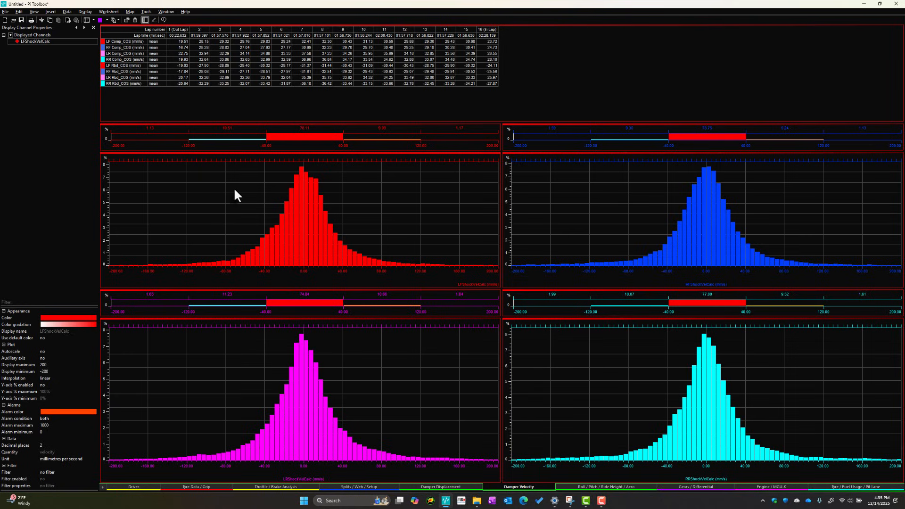
{"action": "left_click", "coordinate": [85, 11]}
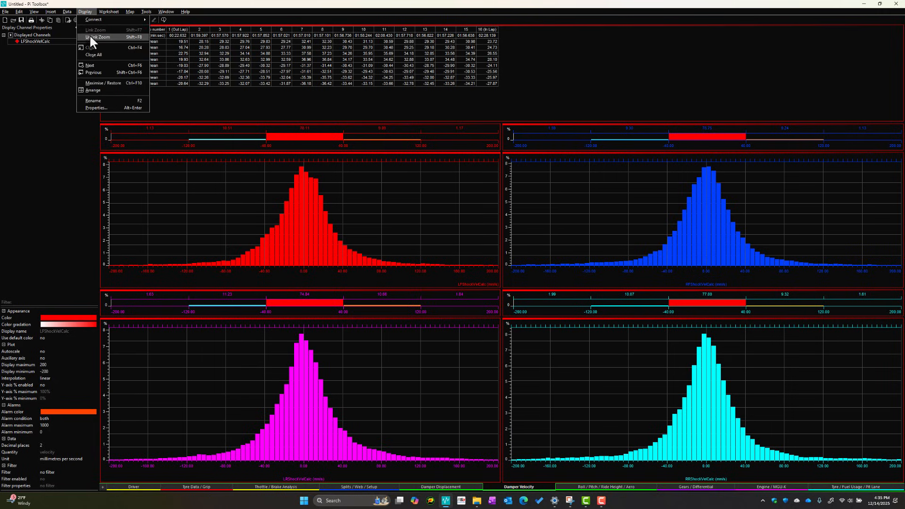
{"action": "left_click", "coordinate": [90, 37]}
{"action": "left_click", "coordinate": [85, 11]}
{"action": "left_click", "coordinate": [87, 29]}
- Unlink and relink the zoom of the right front damper velocity histogram so it follows the magnified trace section
{"action": "left_click", "coordinate": [660, 226]}
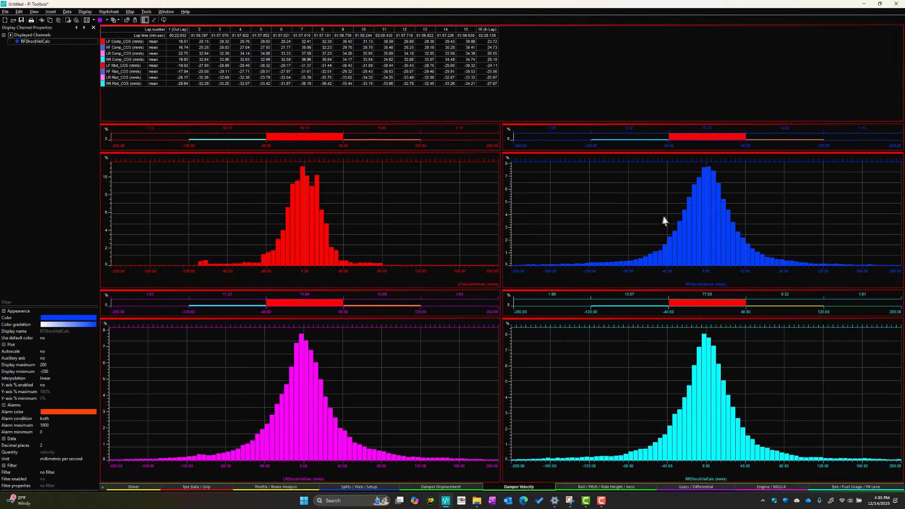
{"action": "left_click", "coordinate": [86, 12]}
{"action": "left_click", "coordinate": [91, 32]}
{"action": "left_click", "coordinate": [90, 12]}
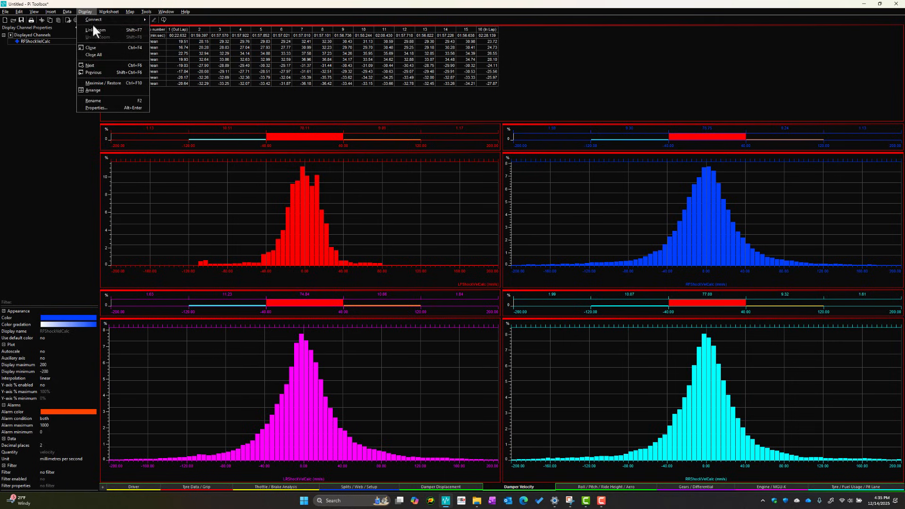
{"action": "left_click", "coordinate": [92, 26]}
- Unlink and relink the zoom of the left rear damper velocity histogram so it follows the magnified trace section
{"action": "left_click", "coordinate": [250, 362]}
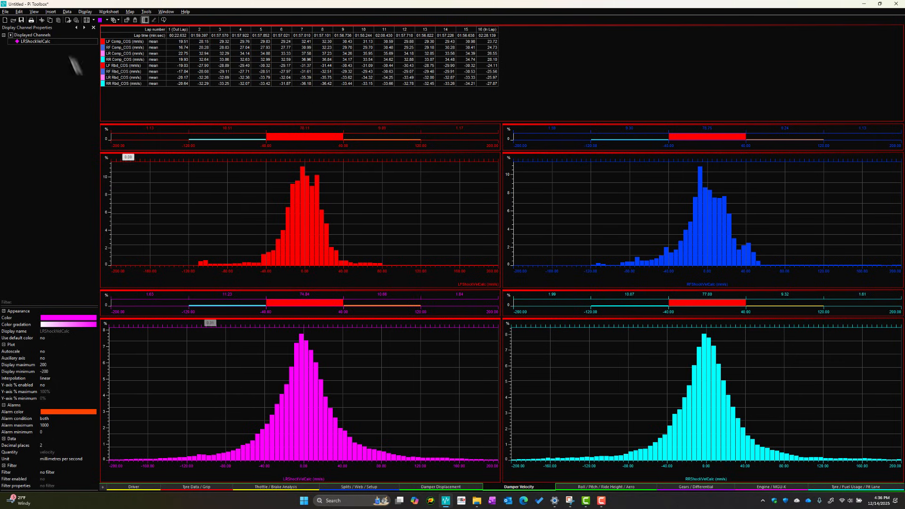
{"action": "left_click", "coordinate": [85, 11]}
{"action": "left_click", "coordinate": [98, 37]}
{"action": "left_click", "coordinate": [85, 11]}
{"action": "left_click", "coordinate": [91, 31]}
- Unlink and relink the zoom of the right rear damper velocity histogram so it follows the magnified trace section
{"action": "left_click", "coordinate": [578, 389]}
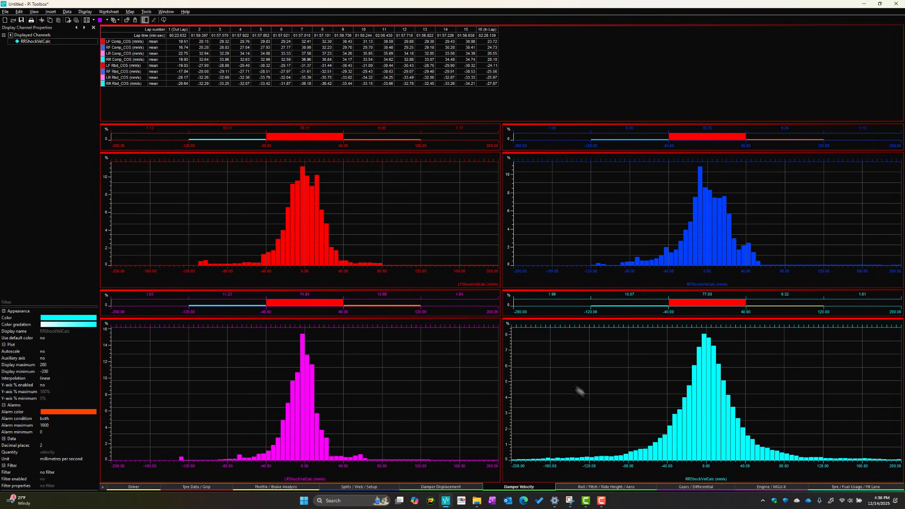
{"action": "left_click", "coordinate": [85, 12]}
{"action": "left_click", "coordinate": [89, 36]}
{"action": "left_click", "coordinate": [85, 11]}
{"action": "left_click", "coordinate": [90, 30]}
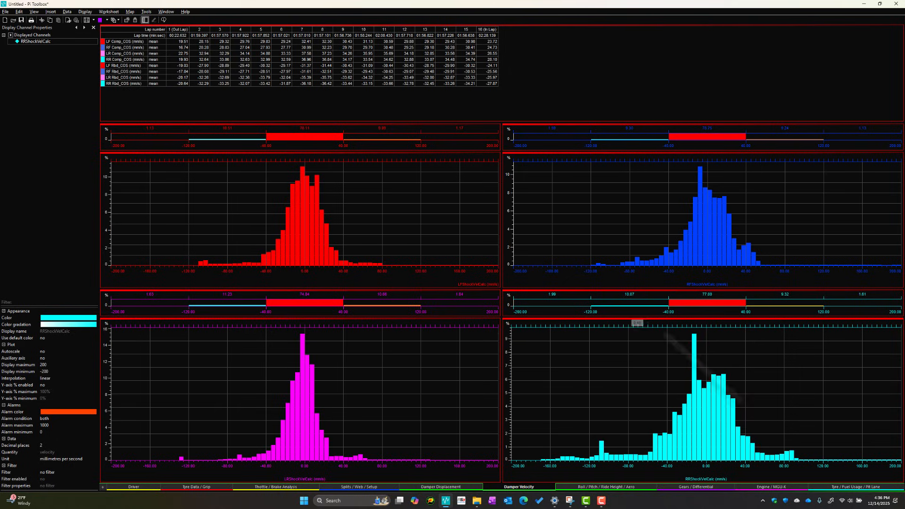
- In the Damper Displacement worksheet, magnify the trace around a cursor at about 408 m and view that section's Damper Velocity histograms
{"action": "left_click", "coordinate": [373, 488]}
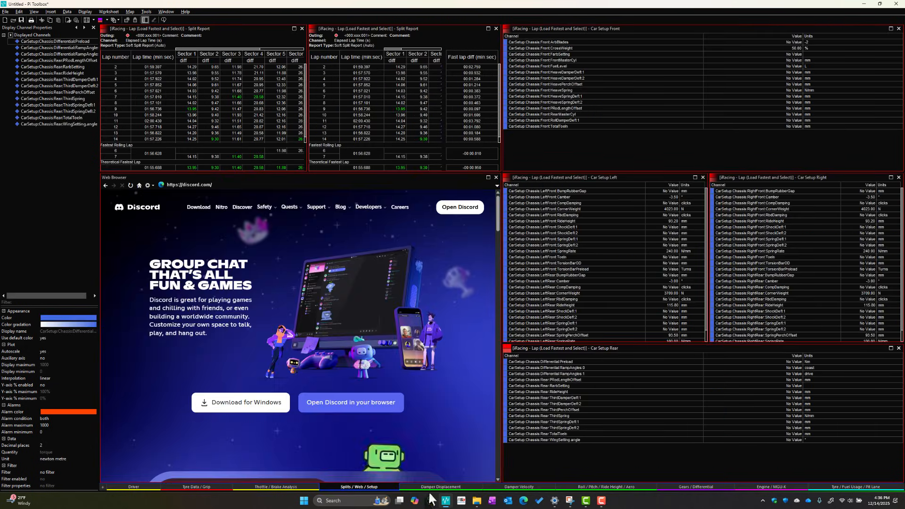
{"action": "left_click", "coordinate": [431, 488]}
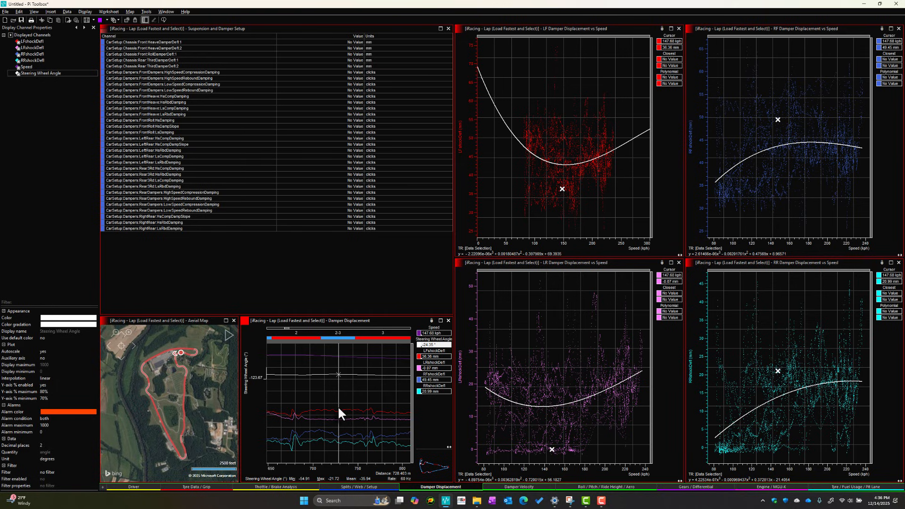
{"action": "scroll", "coordinate": [323, 413], "scroll_direction": "down", "scroll_amount": 5}
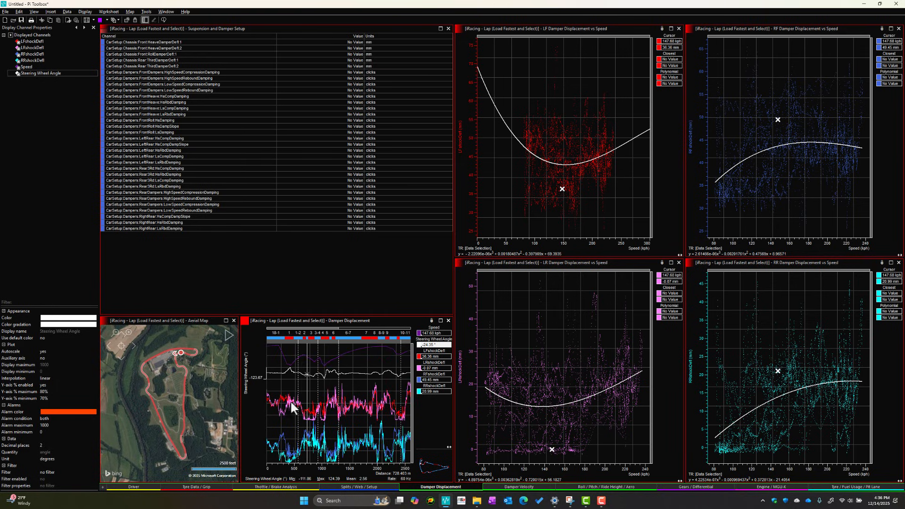
{"action": "left_click", "coordinate": [294, 403]}
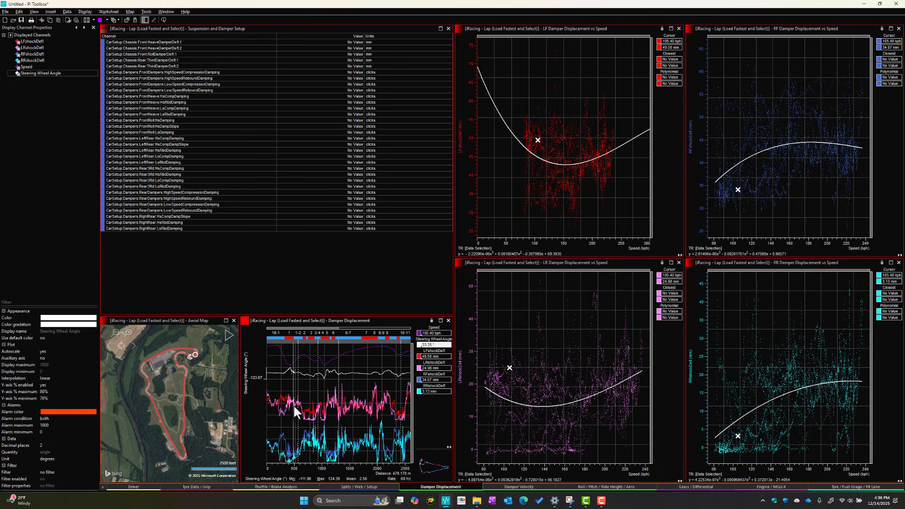
{"action": "left_click", "coordinate": [290, 406]}
{"action": "scroll", "coordinate": [295, 405], "scroll_direction": "up", "scroll_amount": 5}
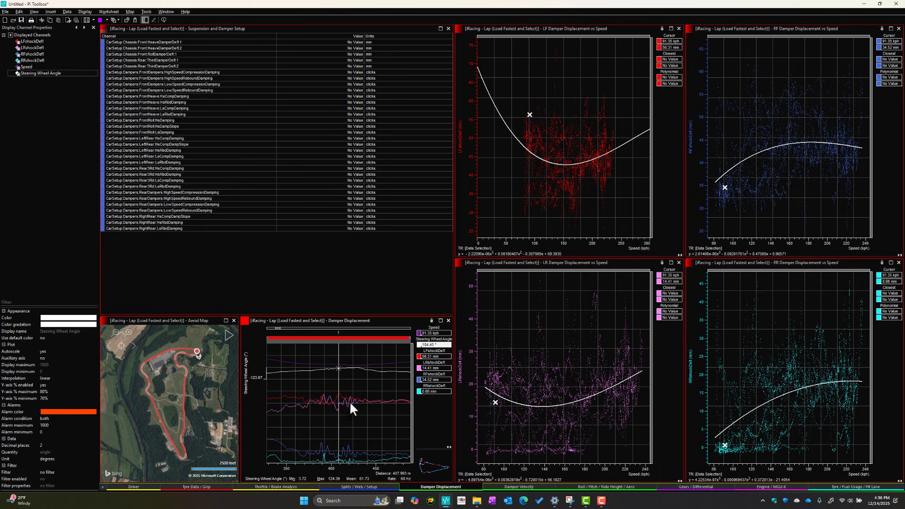
{"action": "left_click", "coordinate": [503, 486]}
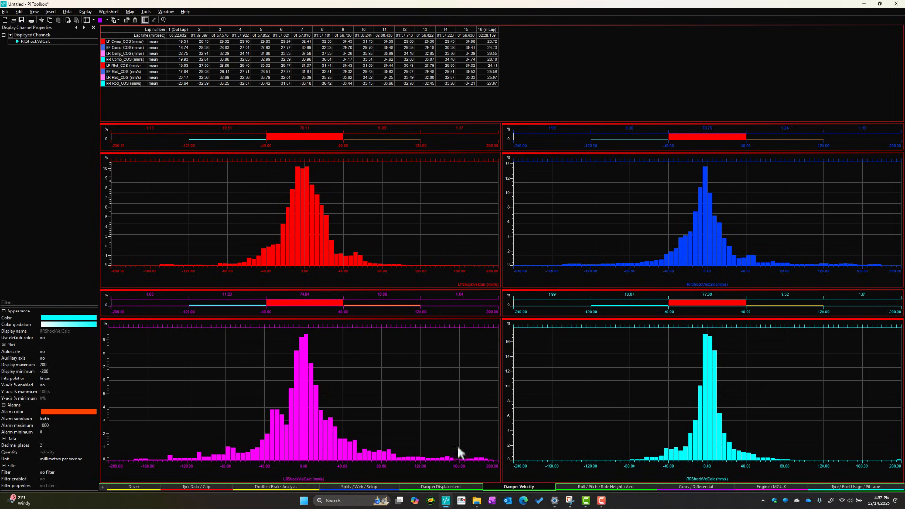
- In the Roll / Pitch / Ride Height / Aero worksheet, place the Kerb Strikes cursor at about 406 m and show the full lap
{"action": "left_click", "coordinate": [605, 488]}
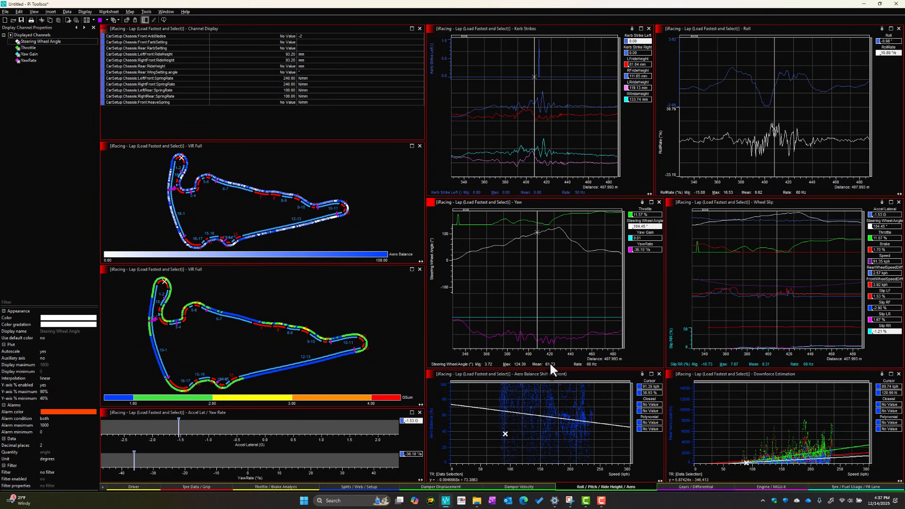
{"action": "left_click", "coordinate": [532, 149]}
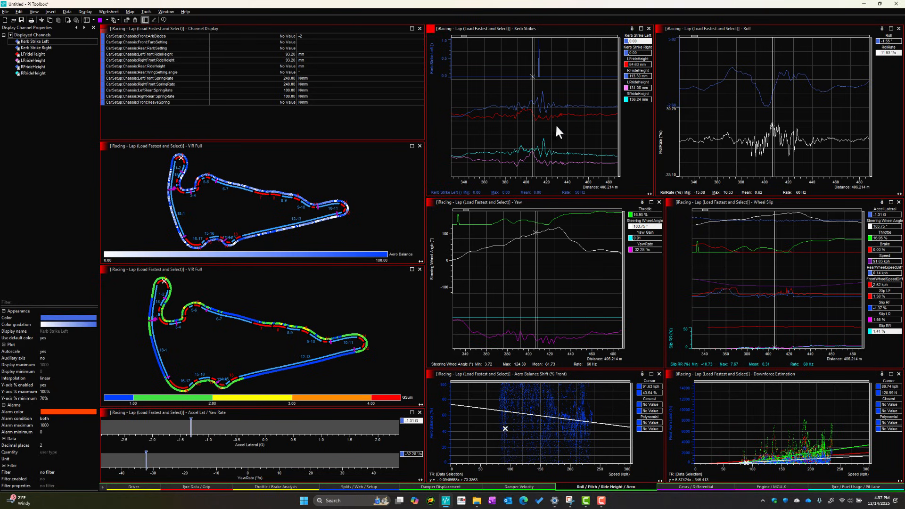
{"action": "key", "text": "Down"}
{"action": "key", "text": "Down"}
{"action": "key", "text": "Down"}
{"action": "key", "text": "Down"}
{"action": "key", "text": "Down"}
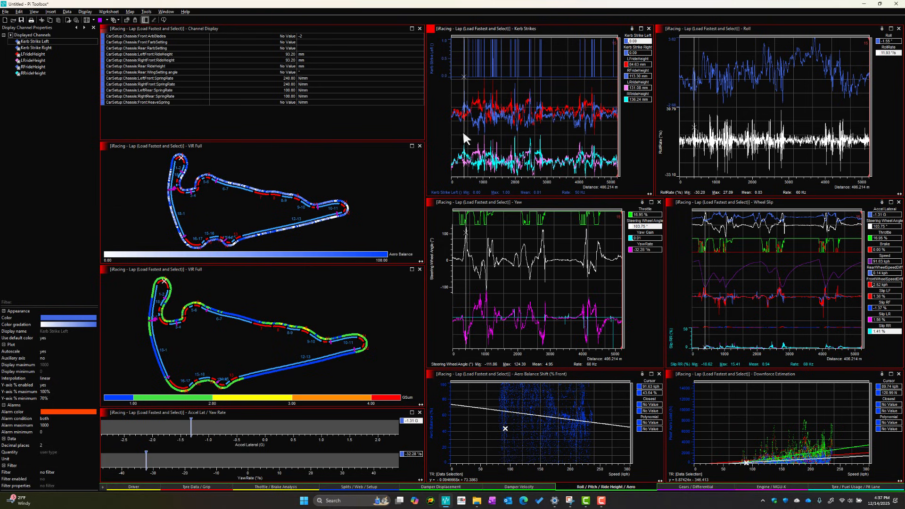
- Magnify the first 1300 m of the Kerb Strikes plot and examine the ride heights with the cursor between about 463 and 885 m
{"action": "left_click_drag", "start_coordinate": [465, 115], "coordinate": [468, 118]}
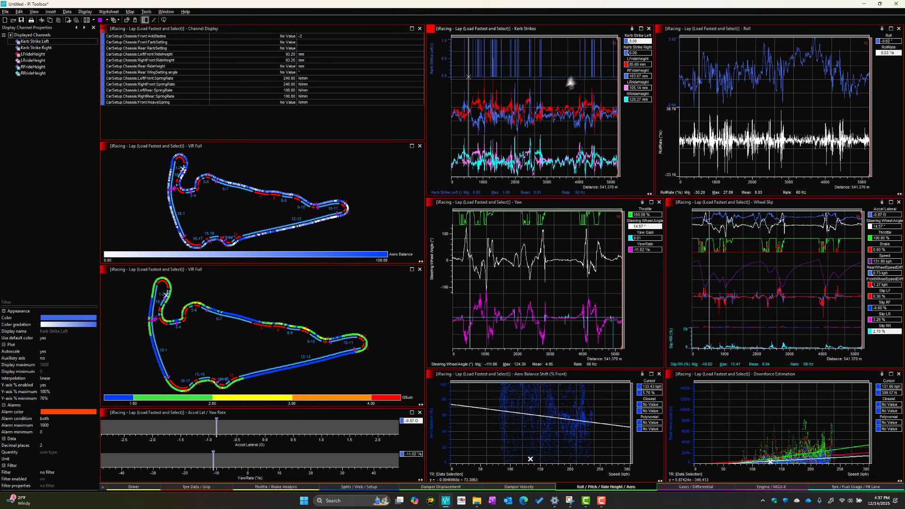
{"action": "left_click_drag", "start_coordinate": [468, 74], "coordinate": [465, 80]}
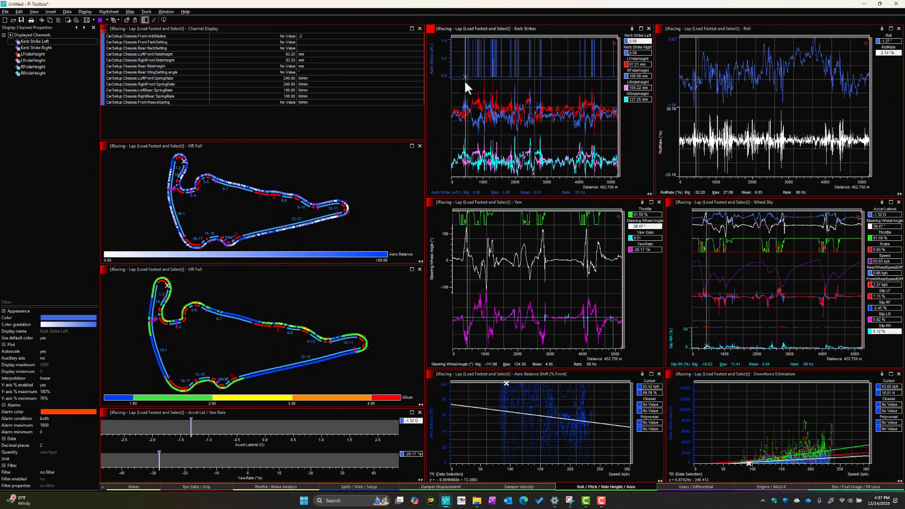
{"action": "scroll", "coordinate": [464, 80], "scroll_direction": "up", "scroll_amount": 2}
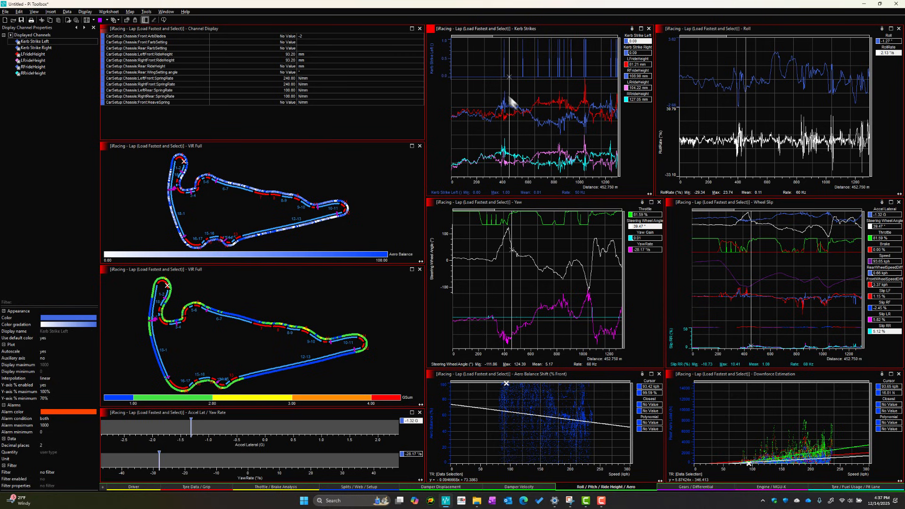
{"action": "left_click_drag", "start_coordinate": [505, 75], "coordinate": [566, 78]}
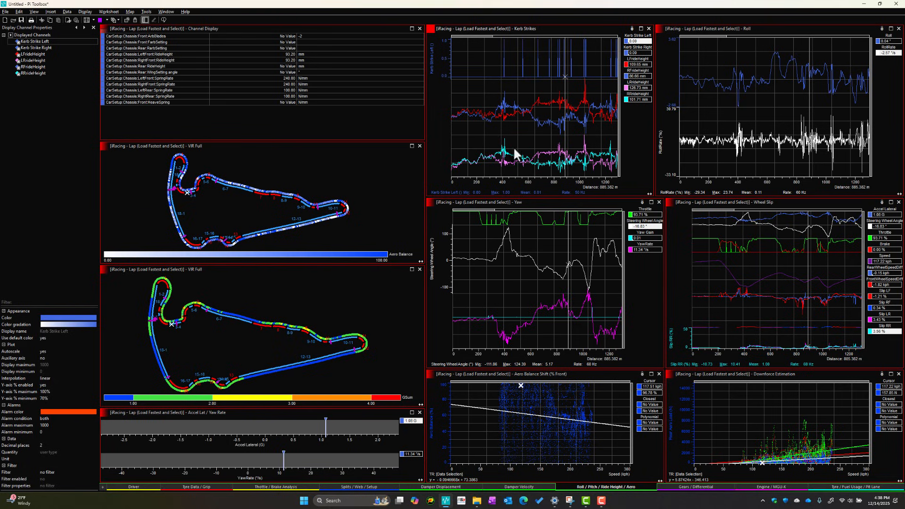
{"action": "left_click", "coordinate": [518, 120]}
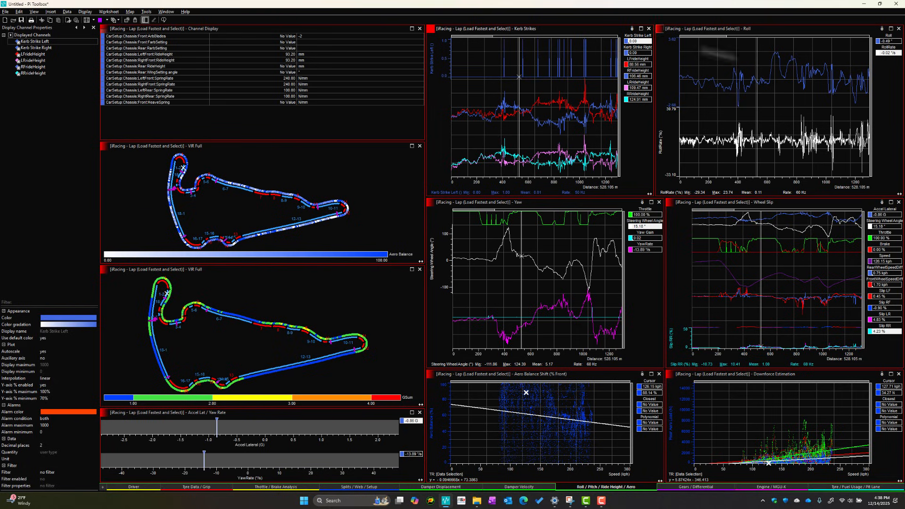
- Examine the Roll plot by placing the cursor at about 434 m, 188 m and 651 m
{"action": "left_click", "coordinate": [889, 114]}
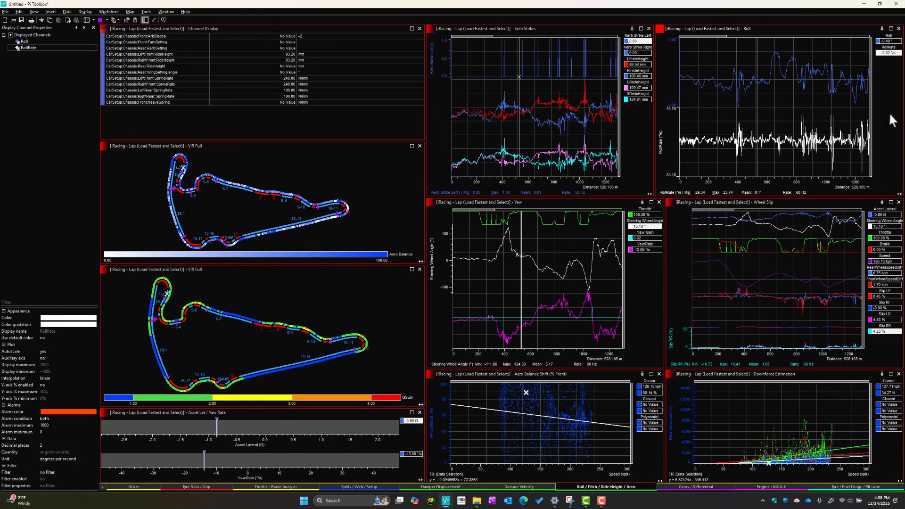
{"action": "left_click", "coordinate": [790, 95]}
{"action": "left_click", "coordinate": [745, 99]}
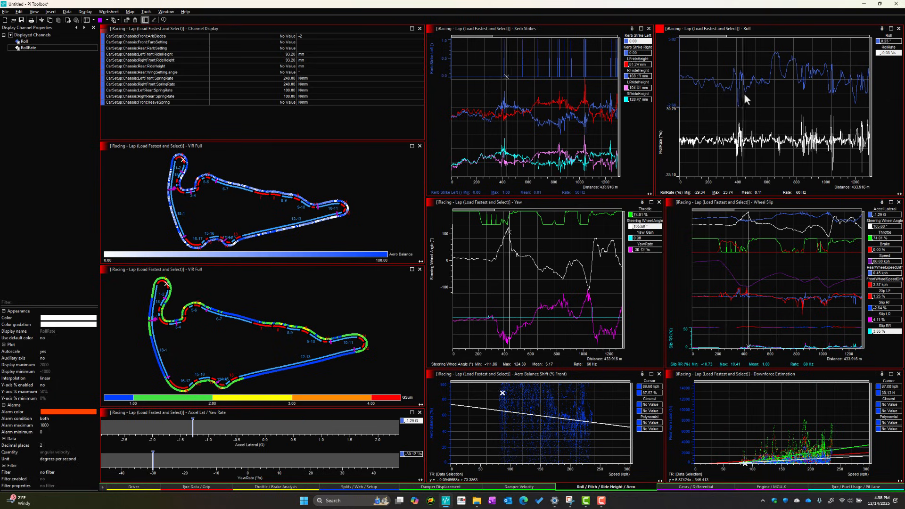
{"action": "left_click", "coordinate": [707, 89]}
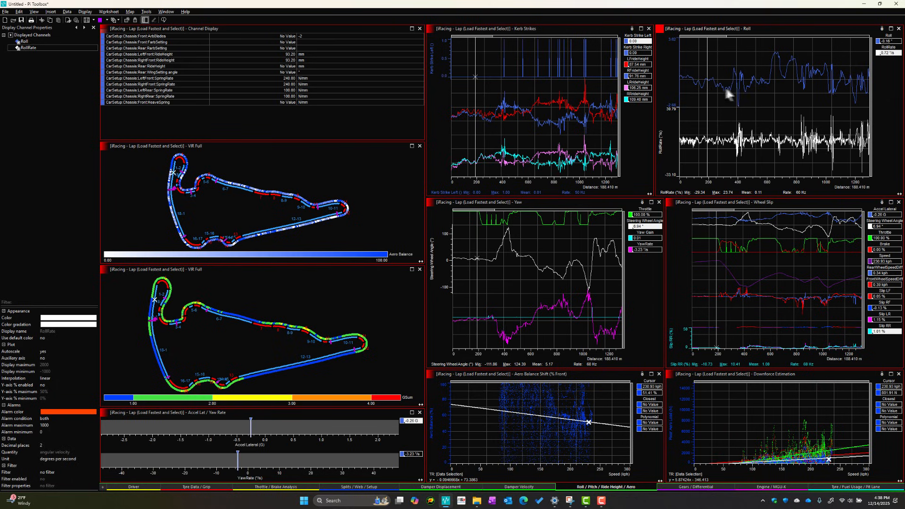
{"action": "left_click", "coordinate": [774, 71]}
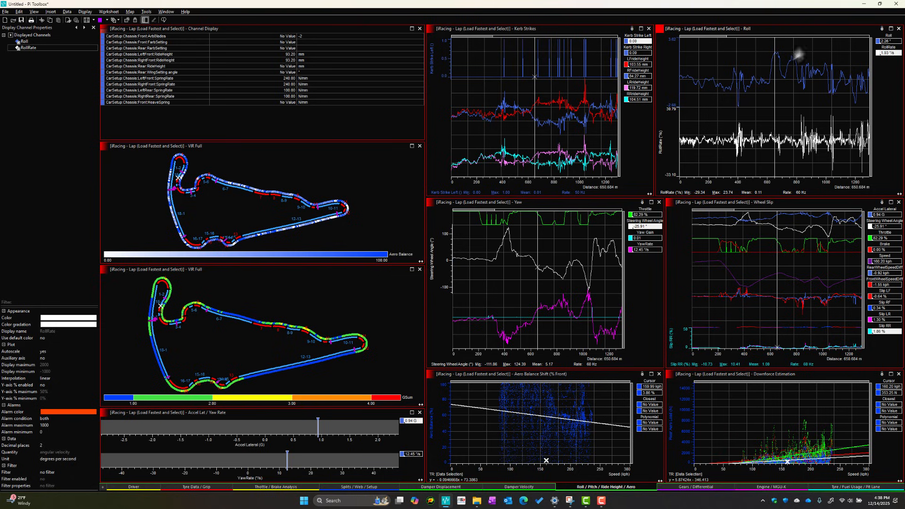
- Turn on the segments and splits display in the Roll plot
{"action": "right_click", "coordinate": [815, 44]}
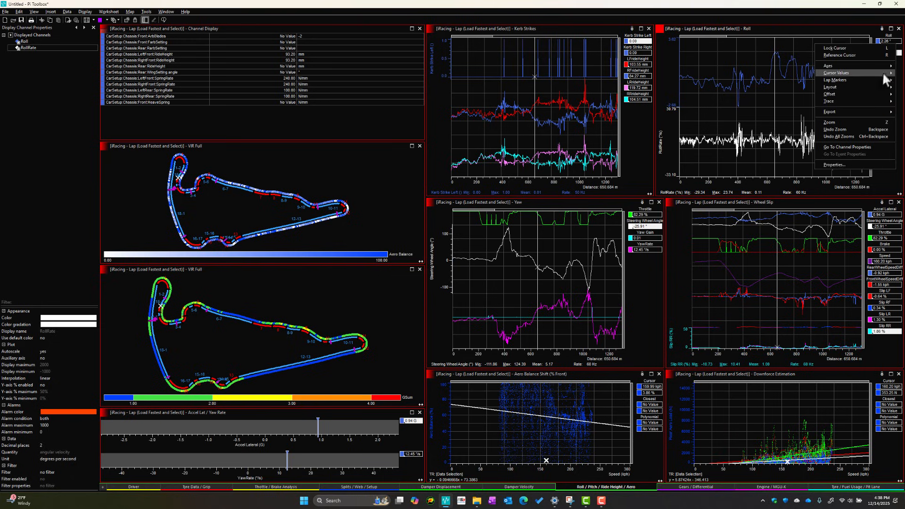
{"action": "mouse_move", "coordinate": [887, 87]}
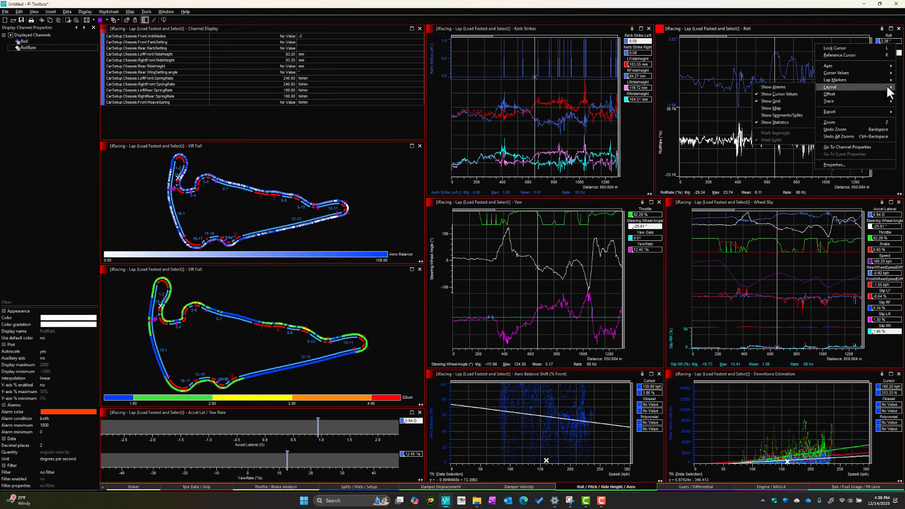
{"action": "left_click", "coordinate": [785, 115]}
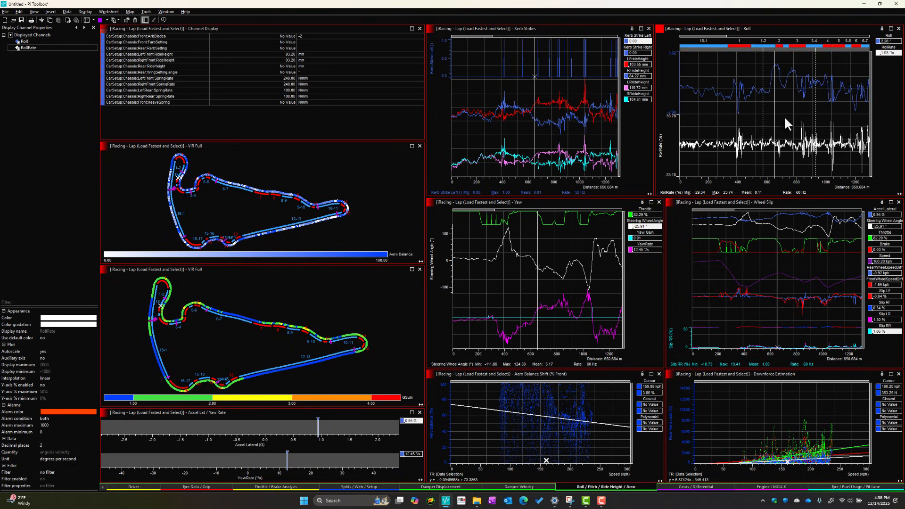
- Move the Roll plot cursor between about 632 and 658 m, then place the Wheel Slip plot cursor at about 359 m
{"action": "left_click", "coordinate": [774, 76]}
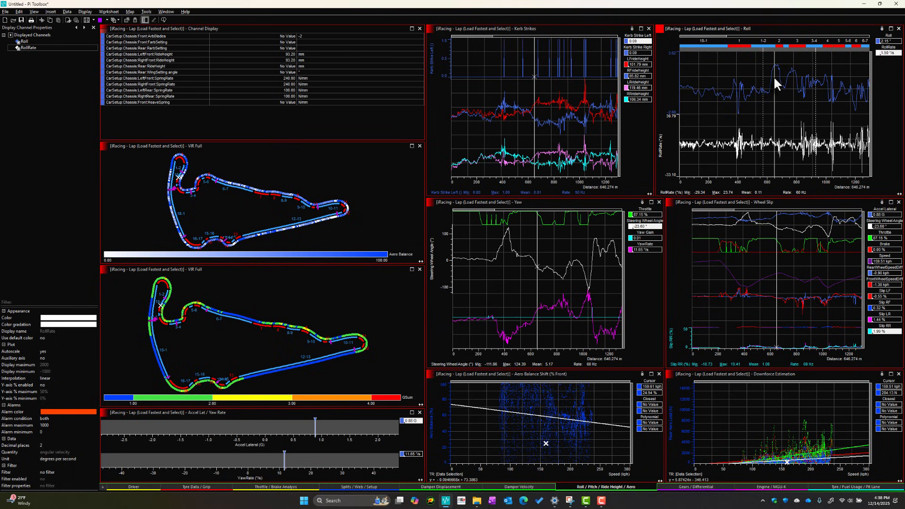
{"action": "mouse_move", "coordinate": [774, 76]}
{"action": "left_mouse_down"}
{"action": "mouse_move", "coordinate": [786, 81]}
{"action": "mouse_move", "coordinate": [775, 79]}
{"action": "left_mouse_up"}
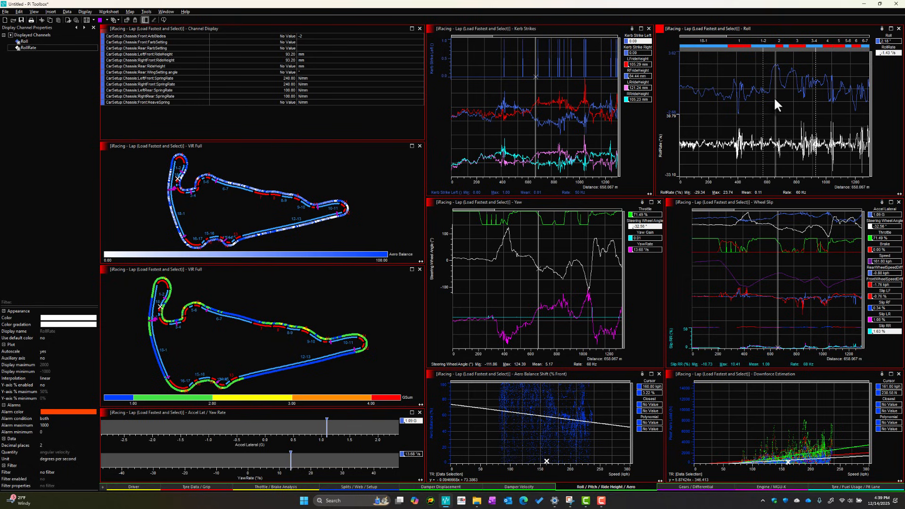
{"action": "left_click_drag", "start_coordinate": [775, 98], "coordinate": [772, 97]}
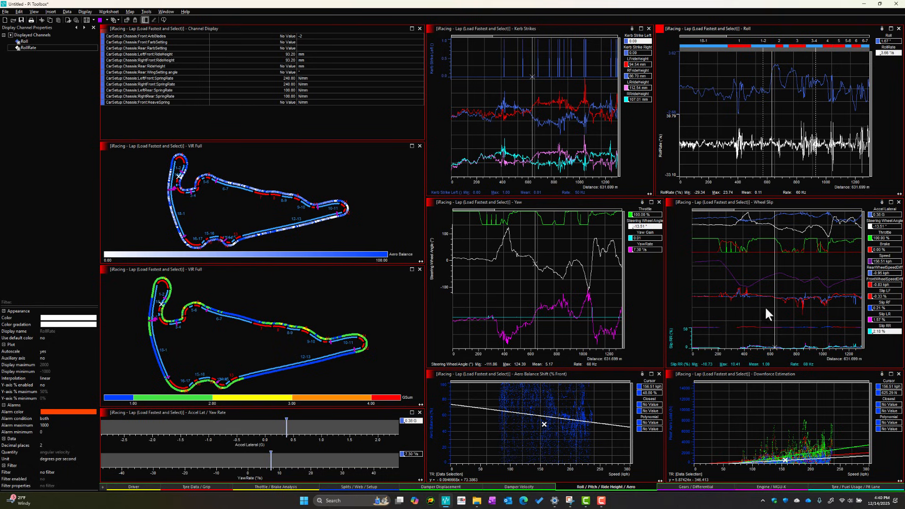
{"action": "left_click", "coordinate": [739, 296]}
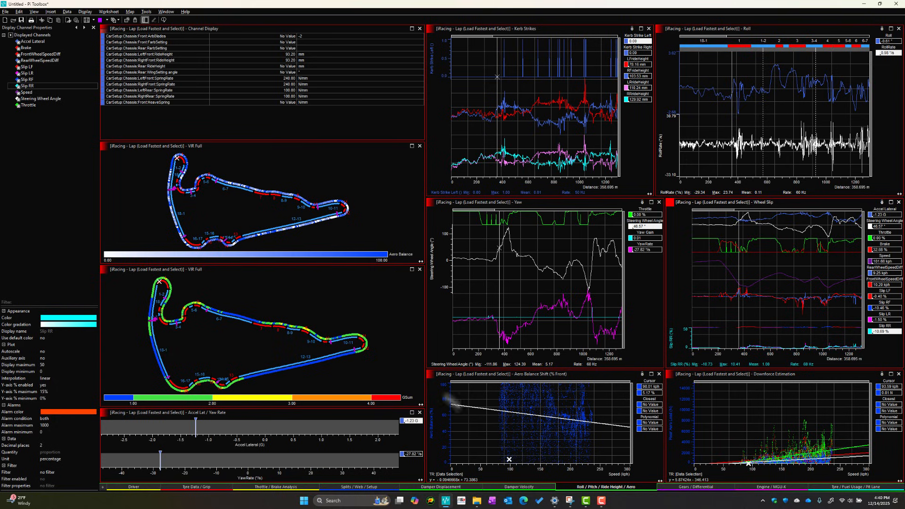
- Maximise the Aero Balance Shift (% Front) plot and place the cursor on its trend line at about 83 kph and 224 kph
{"action": "left_click", "coordinate": [652, 374]}
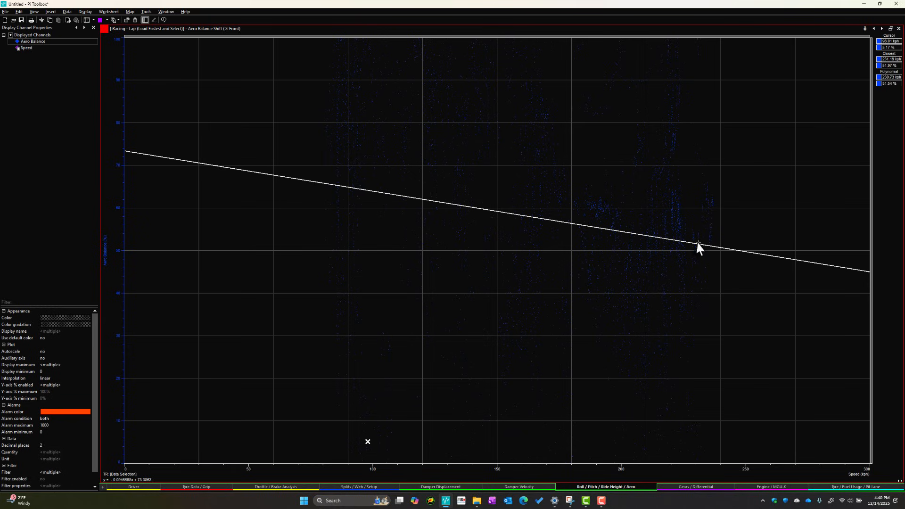
{"action": "left_click", "coordinate": [331, 185]}
{"action": "left_click", "coordinate": [681, 242]}
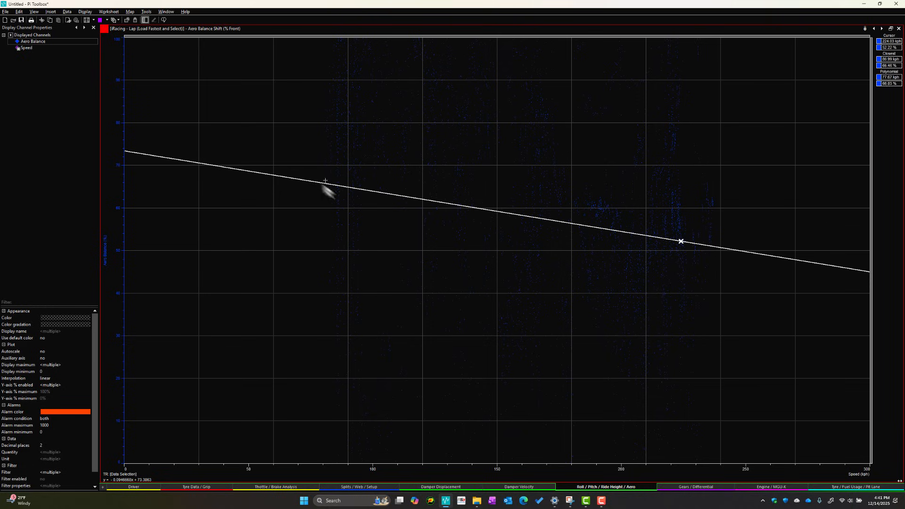
- Restore the Aero Balance Shift plot to its normal size and maximise the Downforce Estimation plot
{"action": "left_click", "coordinate": [891, 29]}
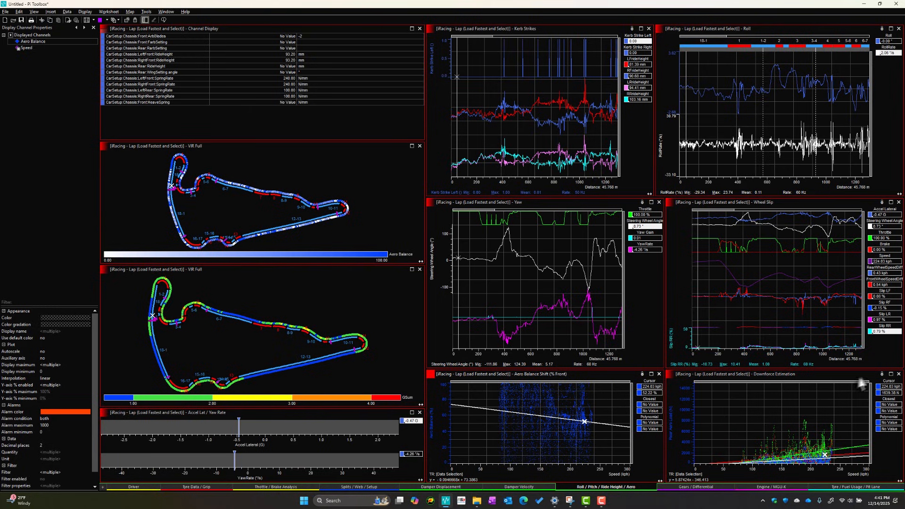
{"action": "left_click", "coordinate": [890, 373]}
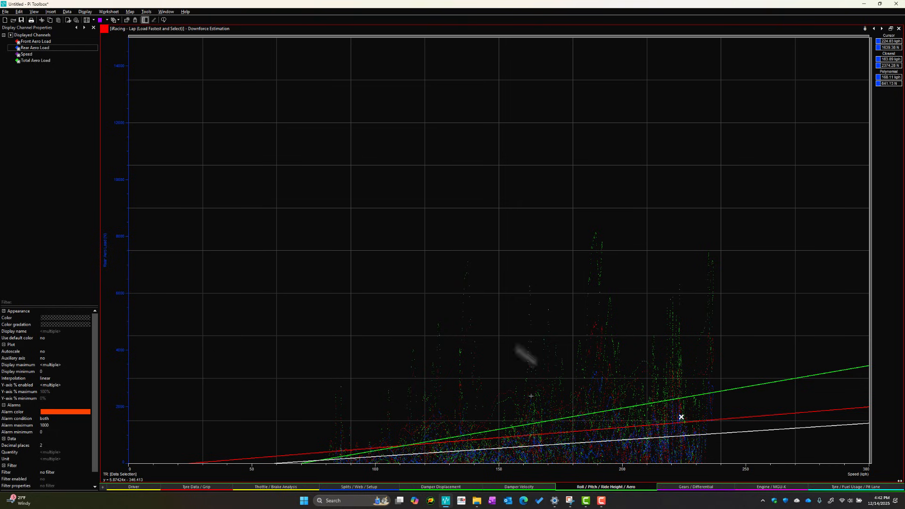
- Place the Downforce Estimation cursor at about 163 kph and compare the trend lines by activating Total Aero Load, followed by Front Aero Load
{"action": "left_click", "coordinate": [522, 336]}
{"action": "key", "text": "Down"}
{"action": "key", "text": "Down"}
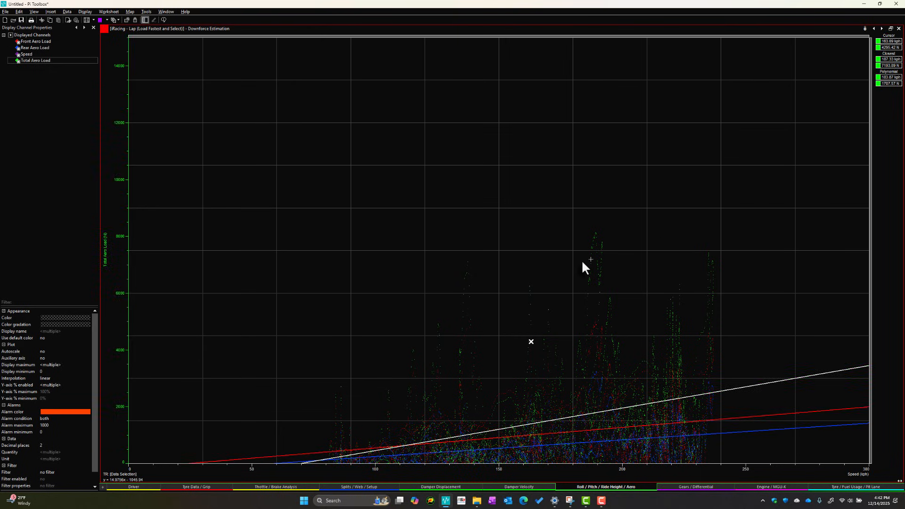
{"action": "key", "text": "Up"}
{"action": "key", "text": "Up"}
{"action": "key", "text": "Up"}
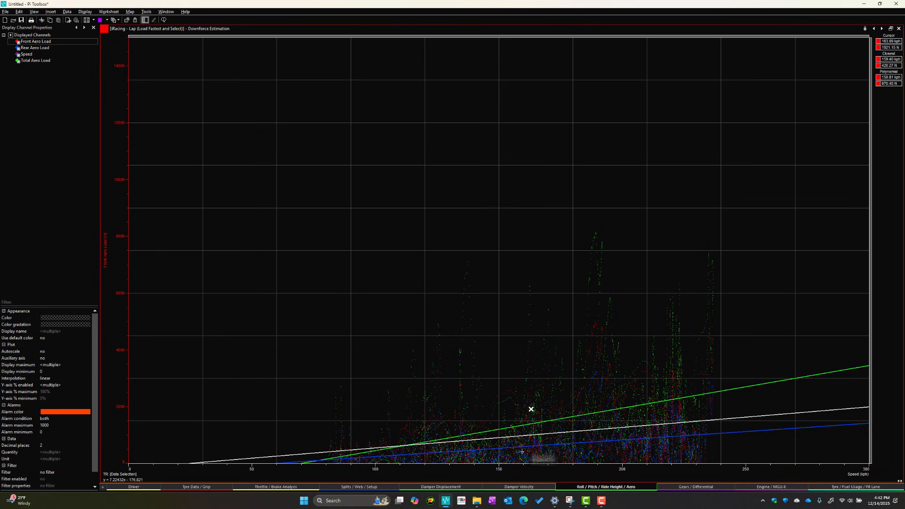
- Examine the downforce scatter with the cursor at about 224 kph and 236 kph, and restore the plot to its normal size
{"action": "left_click", "coordinate": [687, 439]}
{"action": "left_click", "coordinate": [671, 438]}
{"action": "left_click", "coordinate": [681, 395]}
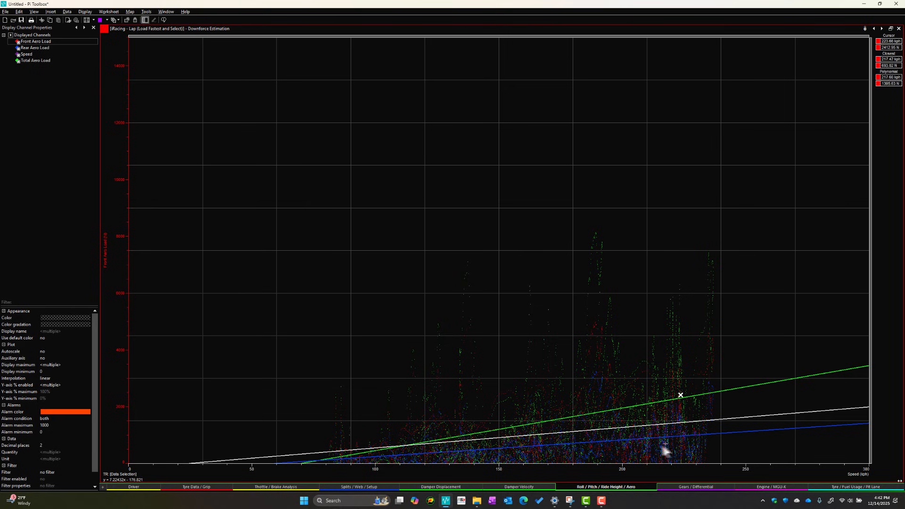
{"action": "left_click", "coordinate": [712, 392]}
{"action": "left_click", "coordinate": [891, 29]}
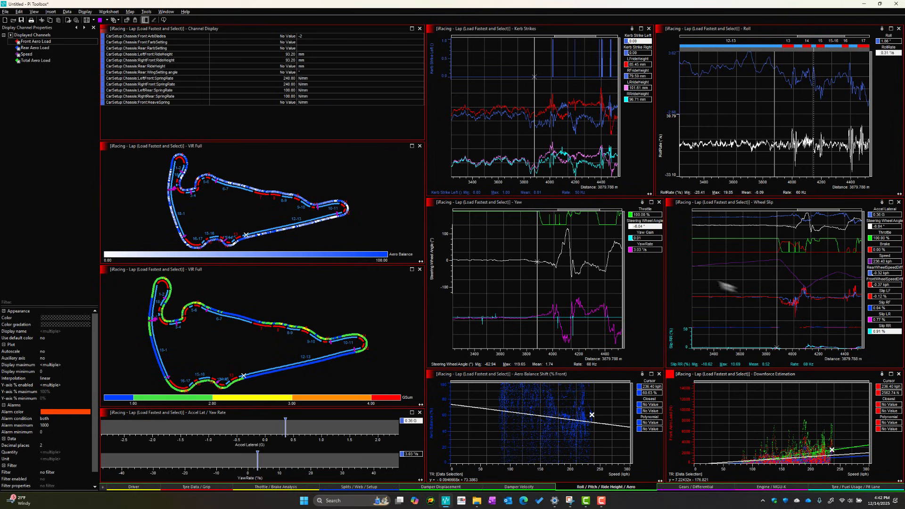